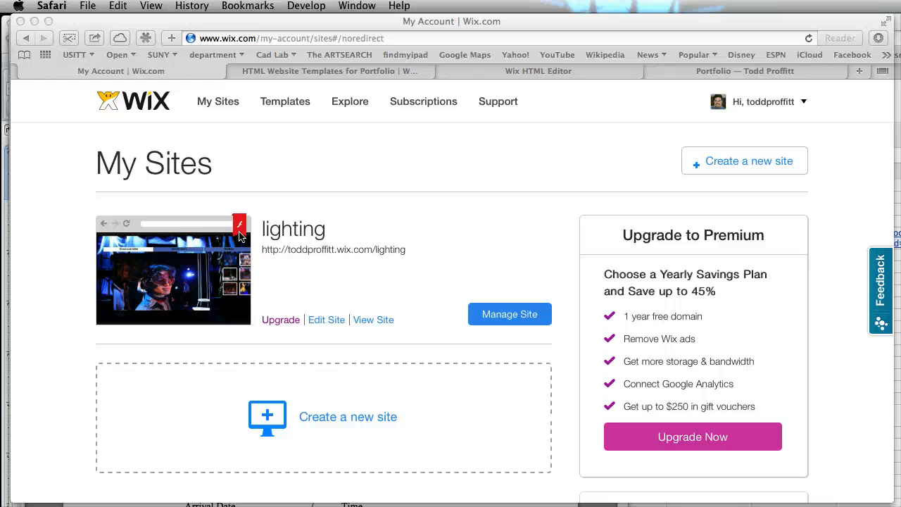
Switch to the Wix template gallery and look through the Portfolio website templates and the category list
click(321, 70)
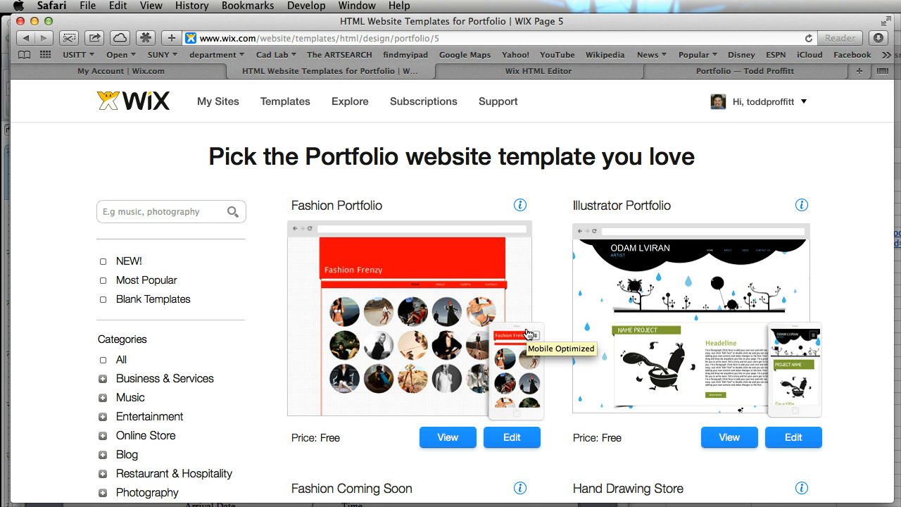
scroll(178, 310, down, 5)
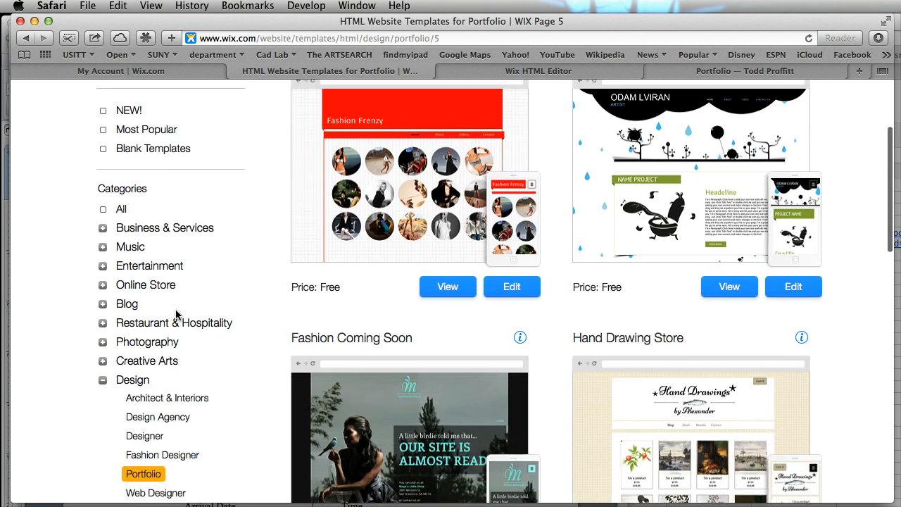
scroll(177, 314, down, 3)
scroll(177, 314, up, 1)
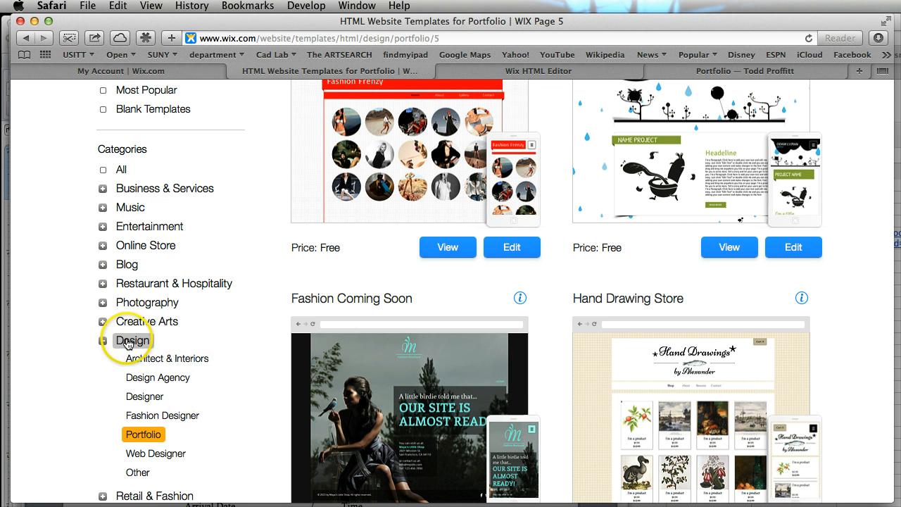
scroll(613, 362, down, 3)
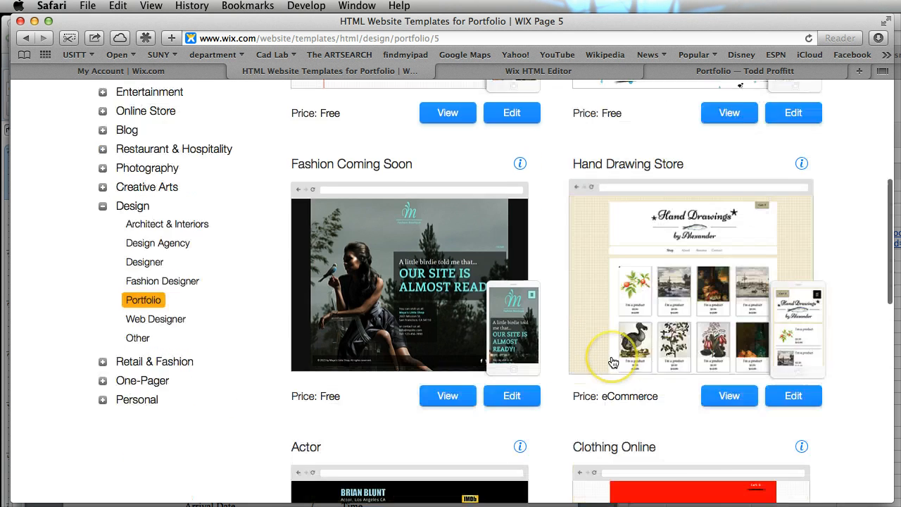
scroll(613, 362, down, 8)
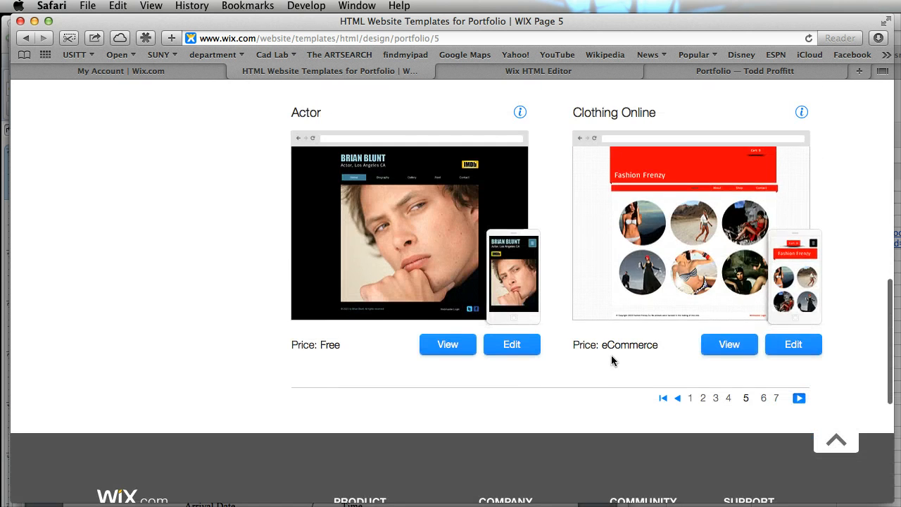
scroll(611, 354, up, 12)
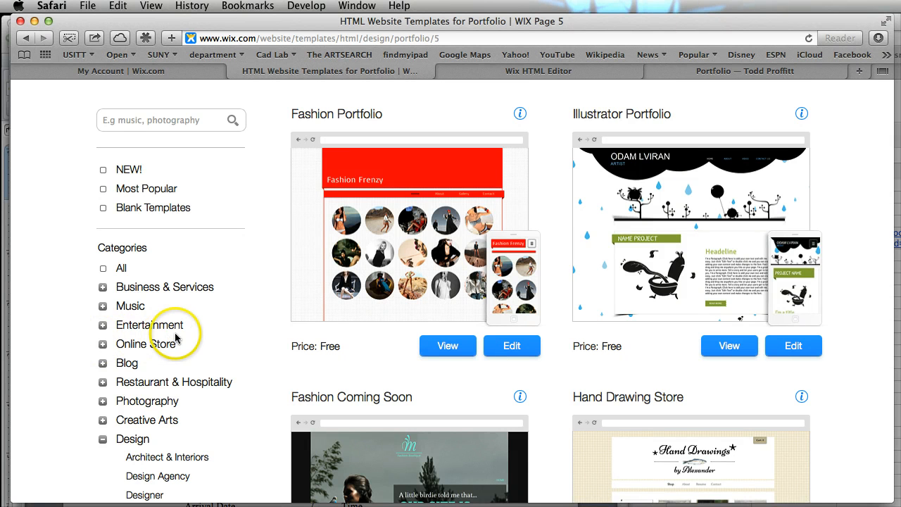
Show the Entertainment templates and narrow them to the Event Production subcategory
scroll(197, 307, down, 2)
click(171, 263)
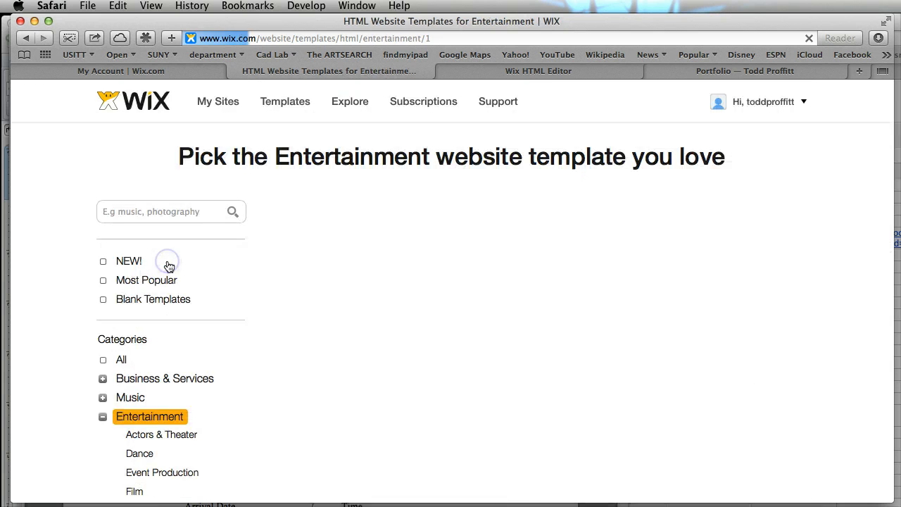
scroll(273, 361, down, 3)
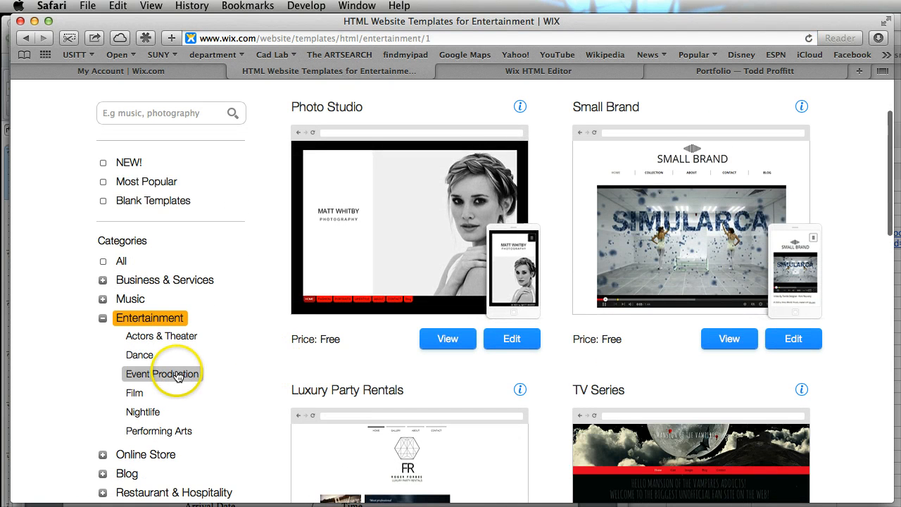
click(177, 376)
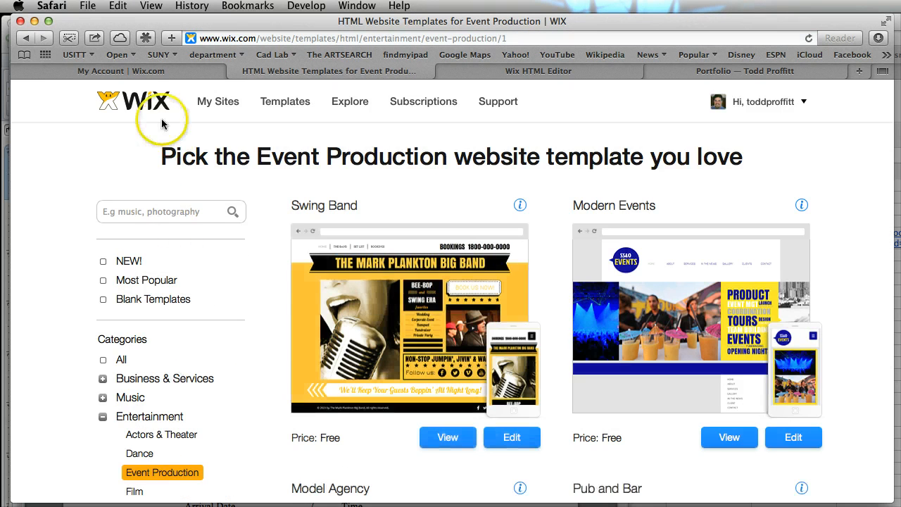
Show the Performing Arts templates and look through them as far as Theater Plays
scroll(169, 401, down, 3)
click(161, 409)
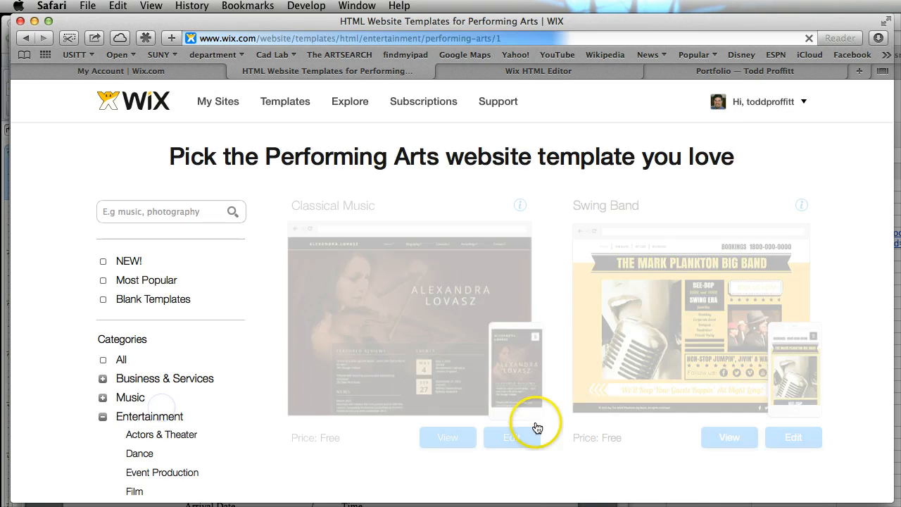
scroll(579, 423, down, 5)
scroll(593, 418, down, 4)
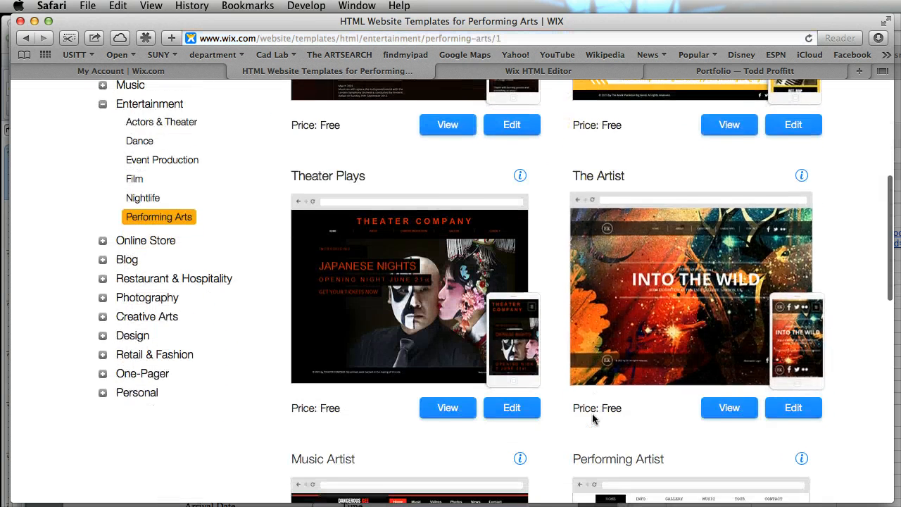
scroll(593, 418, down, 2)
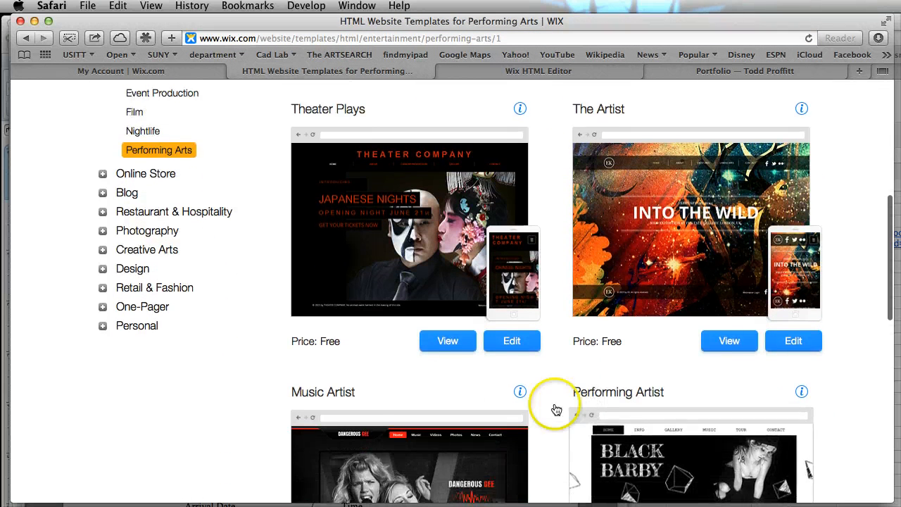
Preview the Theater Plays template and visit its Gallery page
click(448, 343)
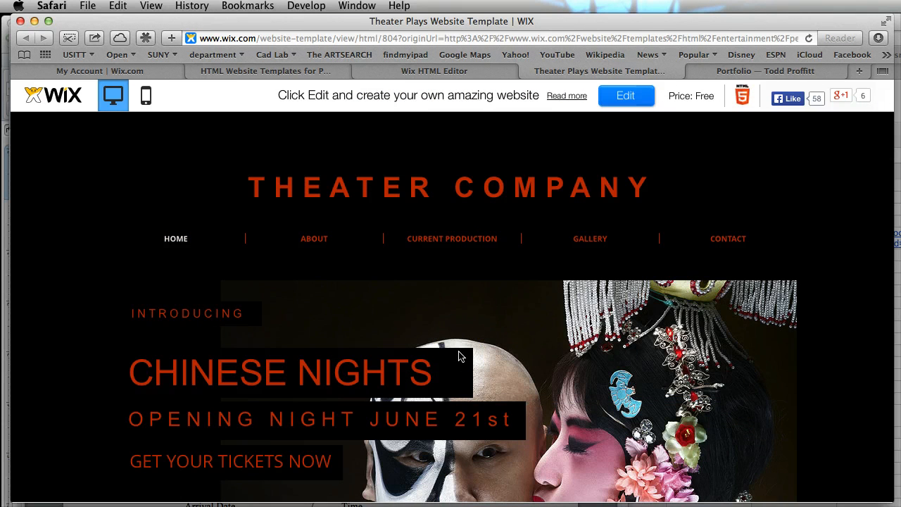
click(558, 249)
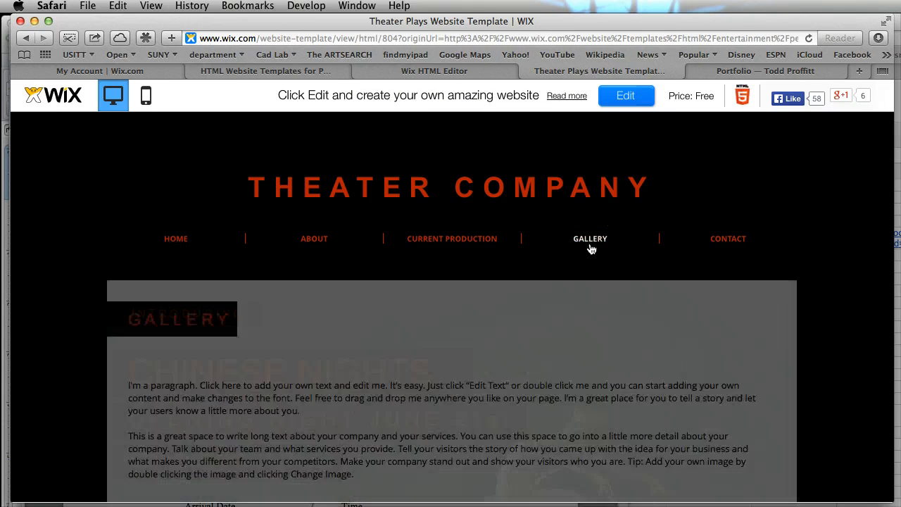
click(629, 311)
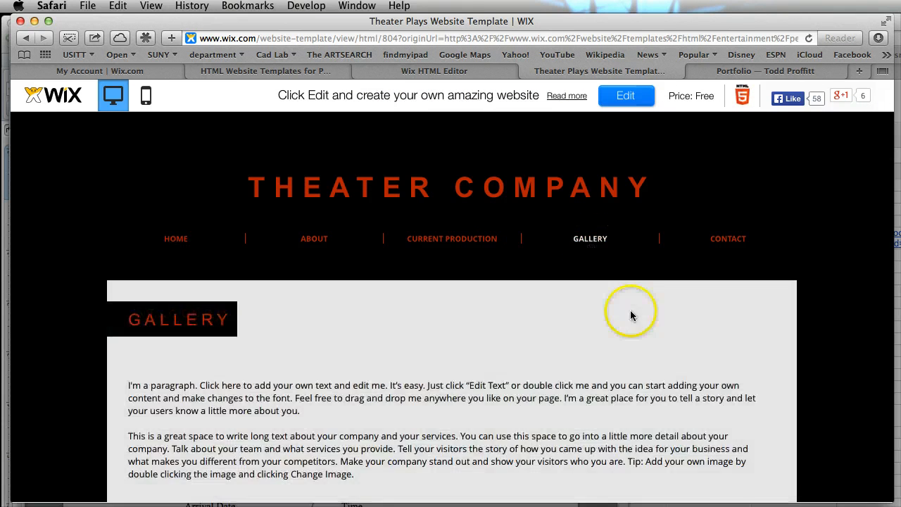
Enlarge the first image in the template's gallery, step through the following images and close the image viewer
scroll(633, 315, down, 5)
click(191, 328)
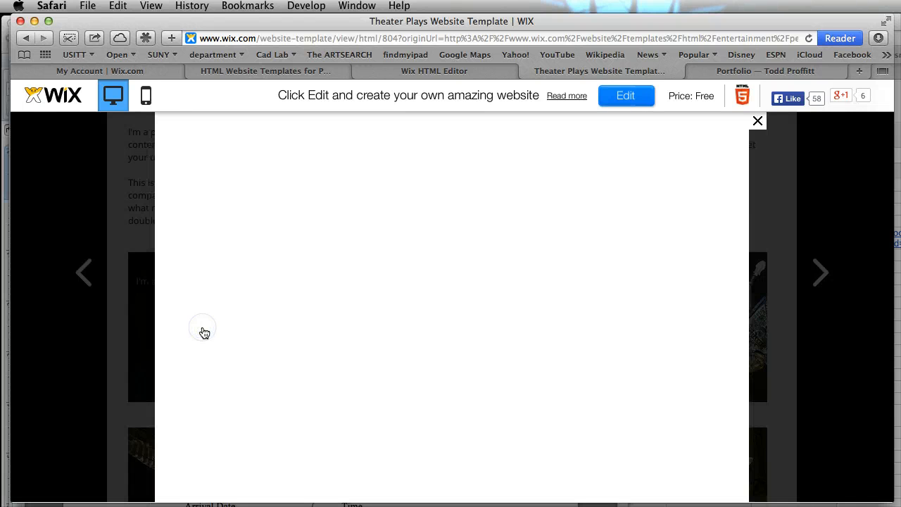
click(819, 276)
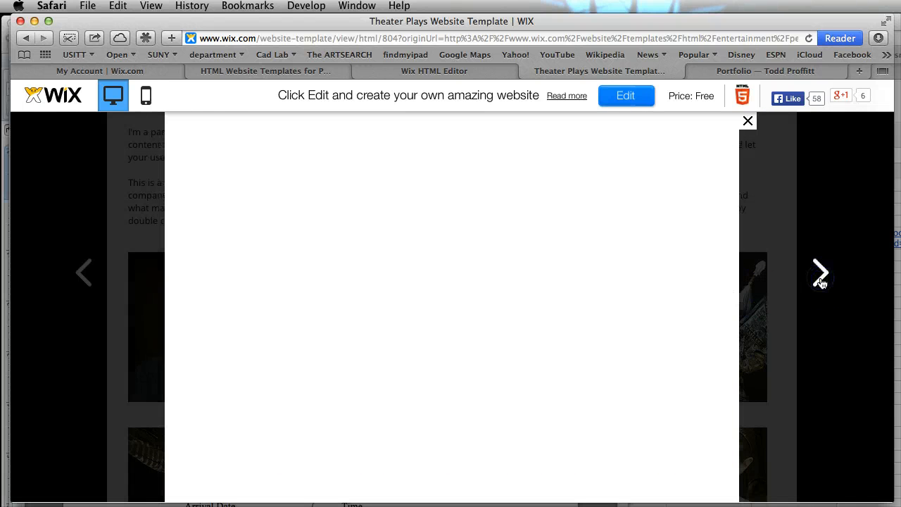
click(820, 277)
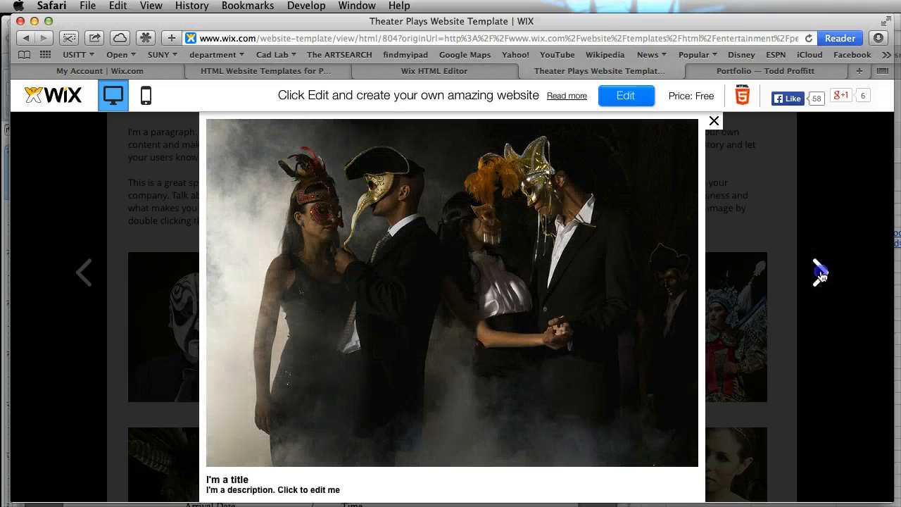
click(820, 275)
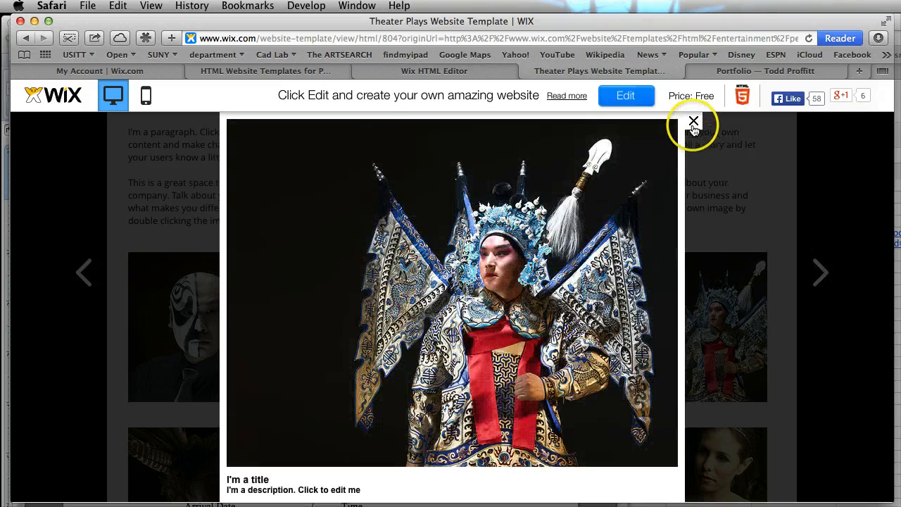
click(693, 124)
scroll(695, 197, up, 5)
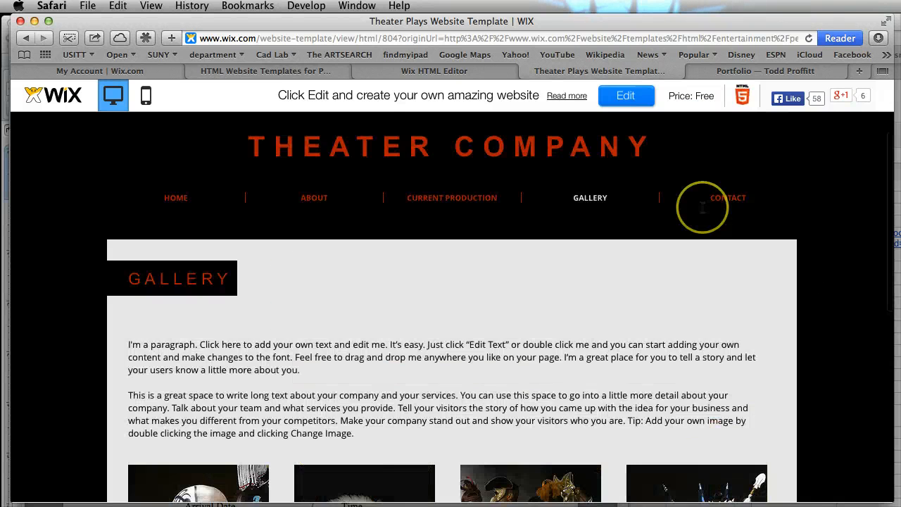
Close the Theater Plays preview and return to the Performing Arts templates
click(526, 71)
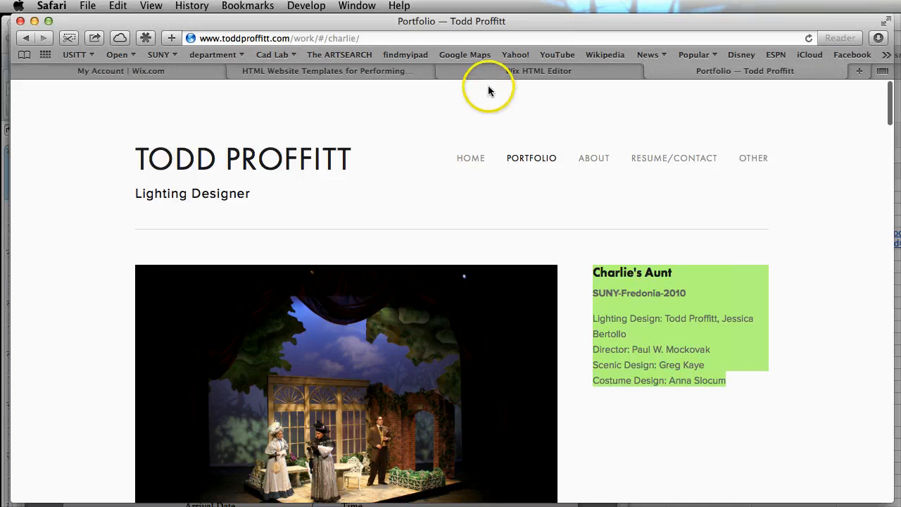
click(502, 74)
click(373, 72)
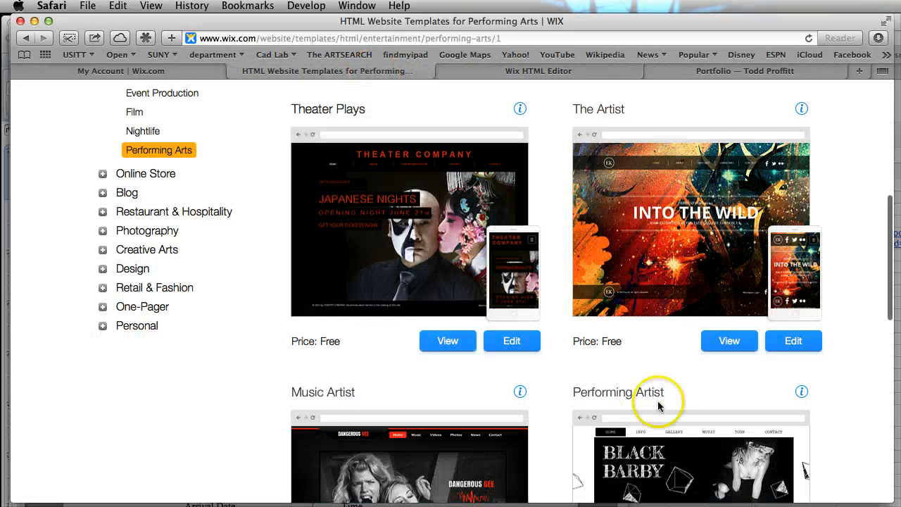
Show the Design templates and narrow them to the Portfolio subcategory
scroll(658, 400, down, 2)
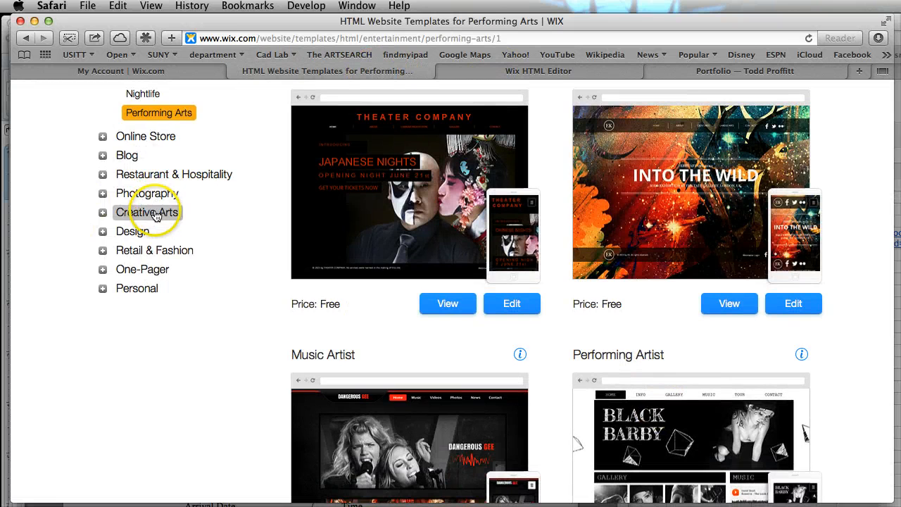
click(134, 232)
scroll(368, 296, down, 5)
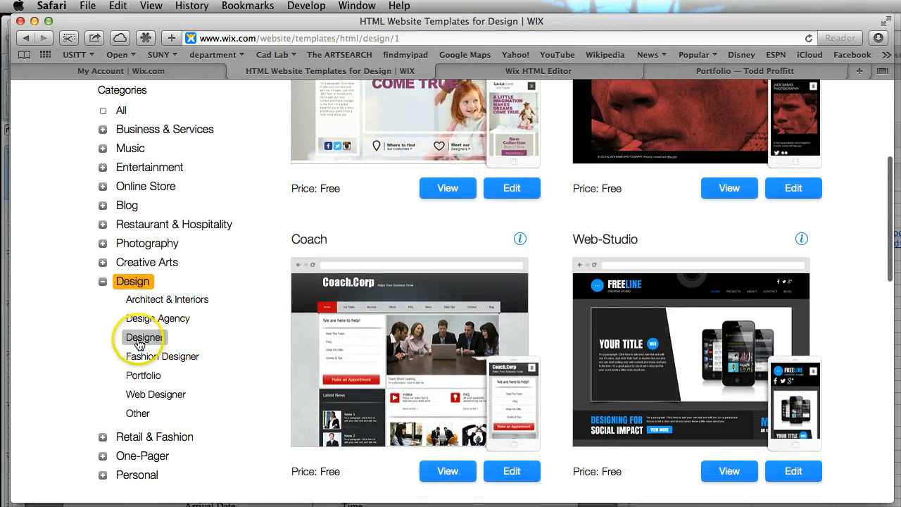
click(144, 375)
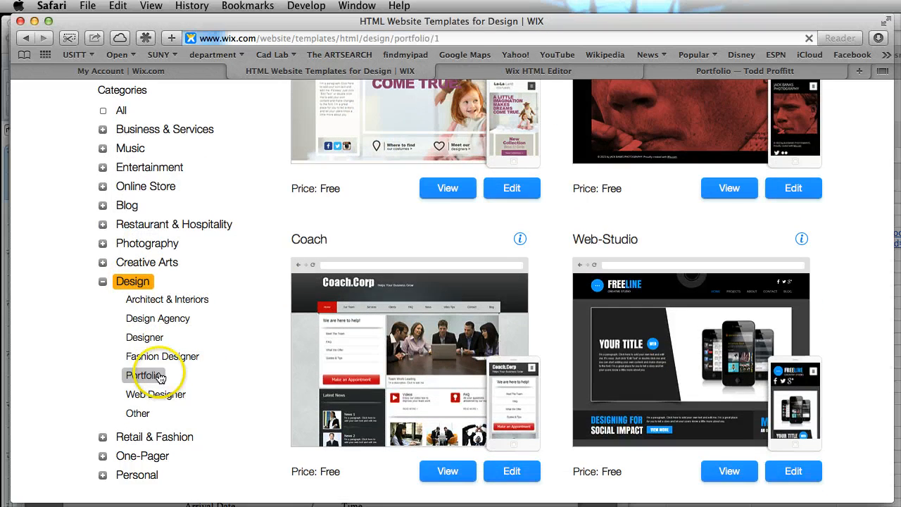
Go to page 2 of the Portfolio templates and find the Lighting Design template
scroll(554, 388, down, 10)
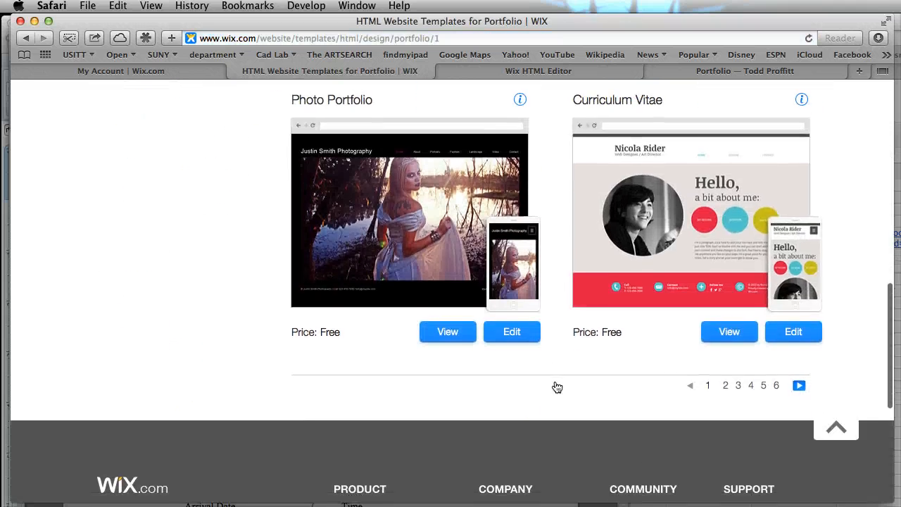
click(726, 386)
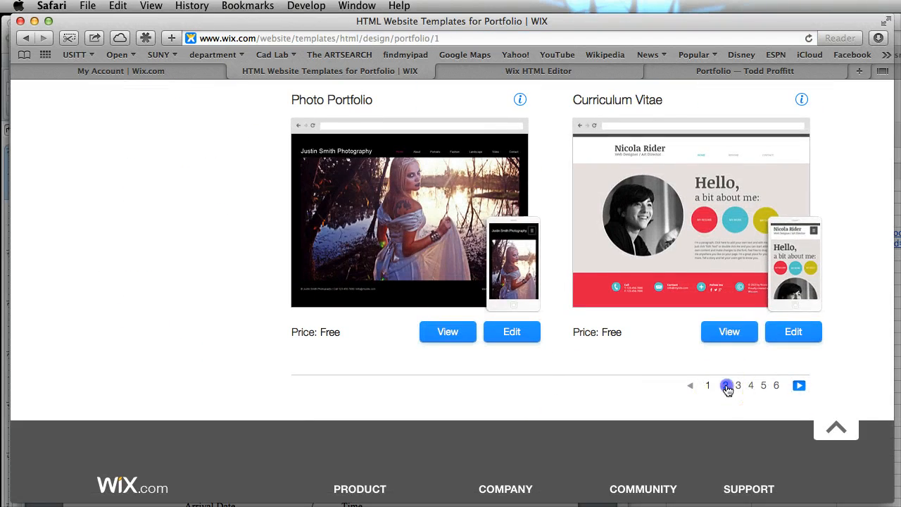
scroll(680, 373, down, 12)
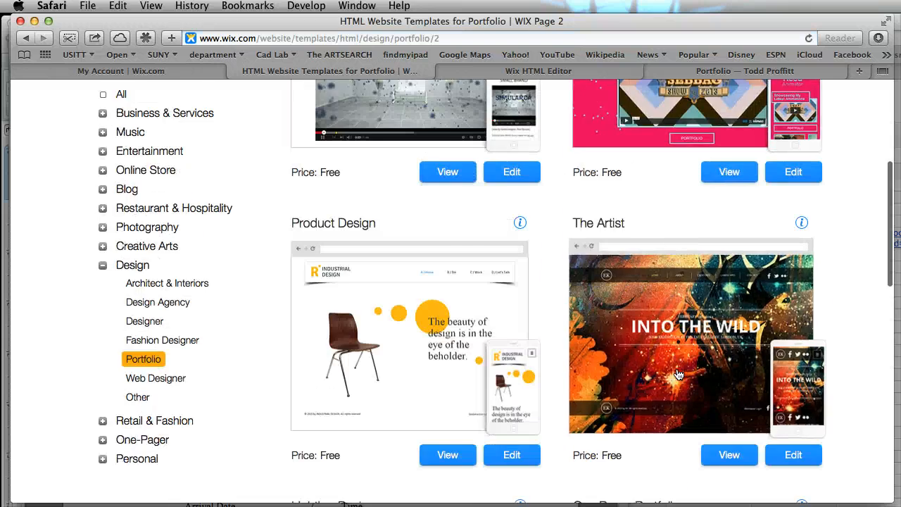
scroll(678, 374, down, 2)
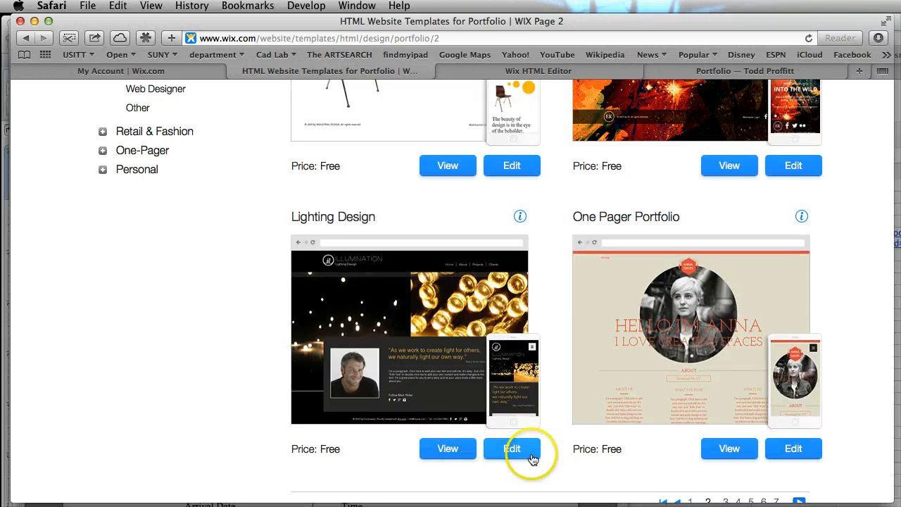
click(488, 459)
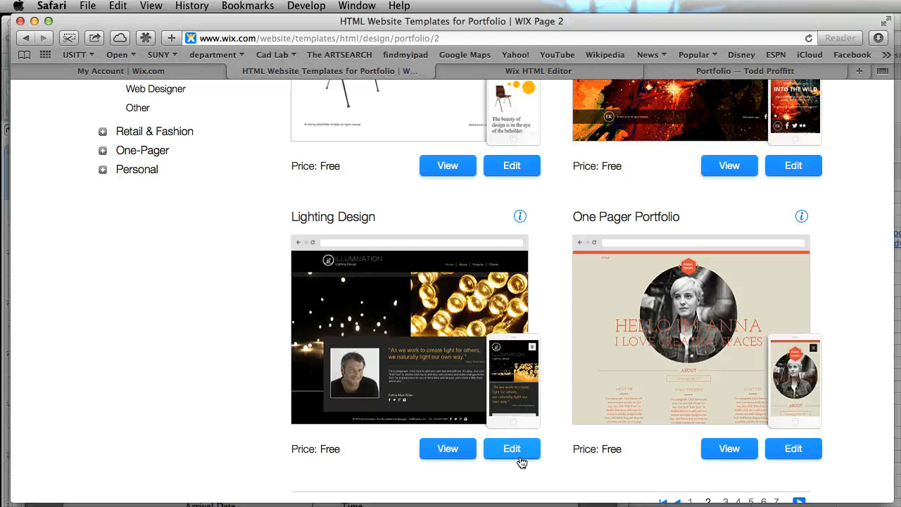
Switch to the lighting portfolio site in the Wix HTML Editor and go to its Home page through the page list
click(523, 73)
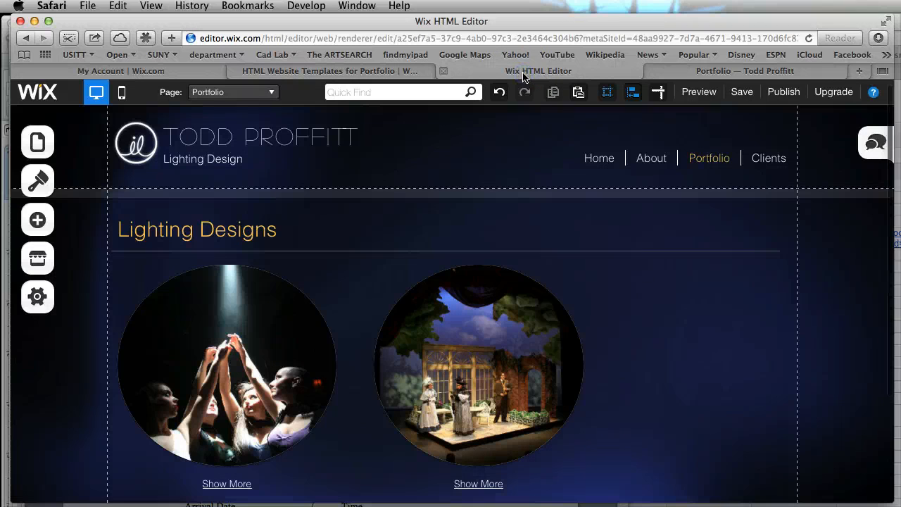
click(684, 317)
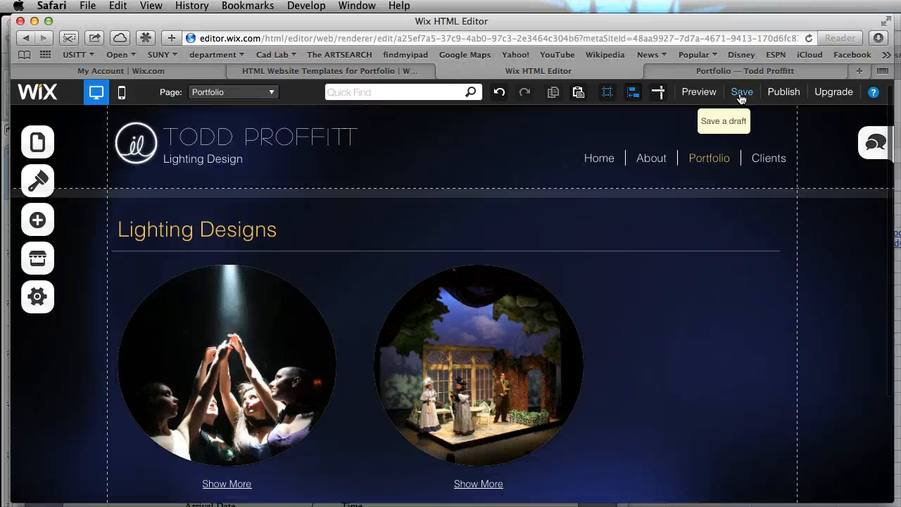
click(756, 213)
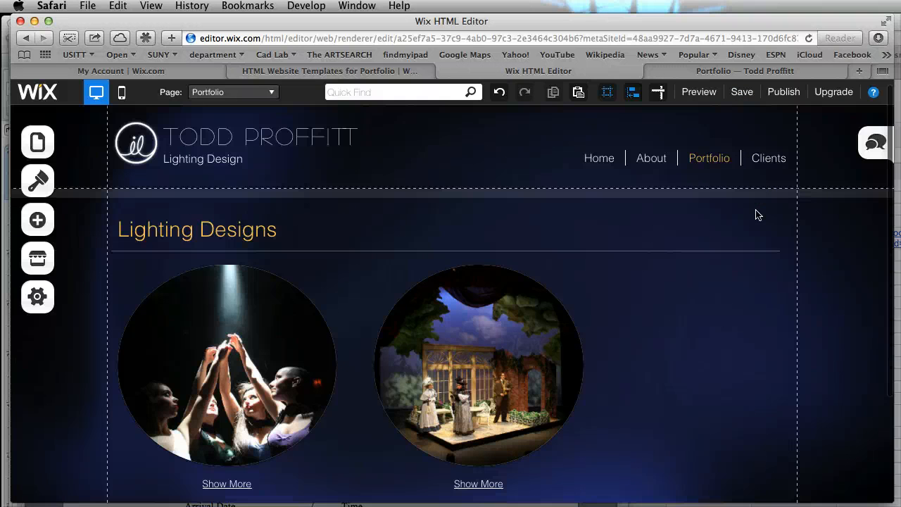
click(37, 144)
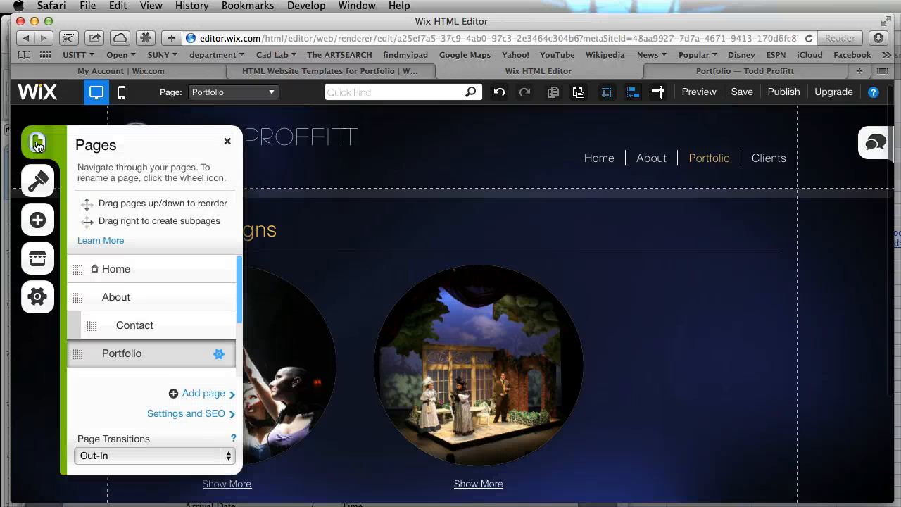
click(140, 277)
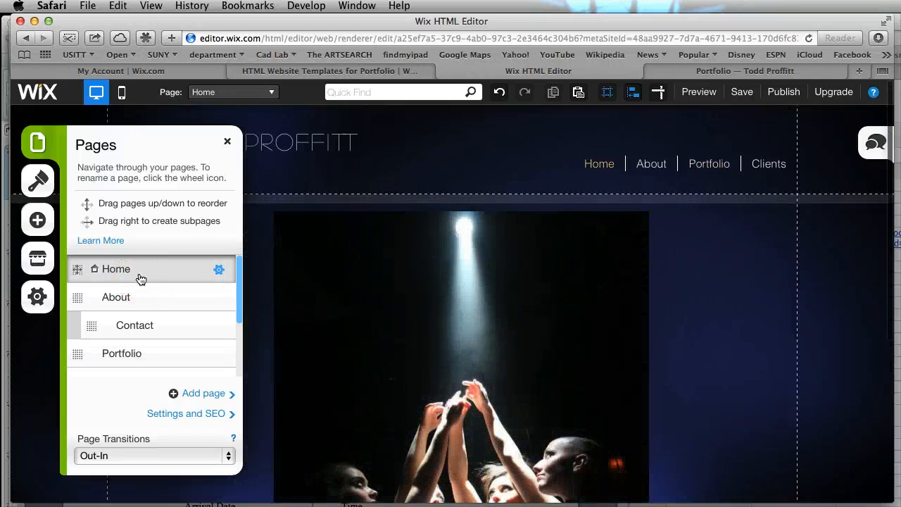
scroll(732, 272, down, 5)
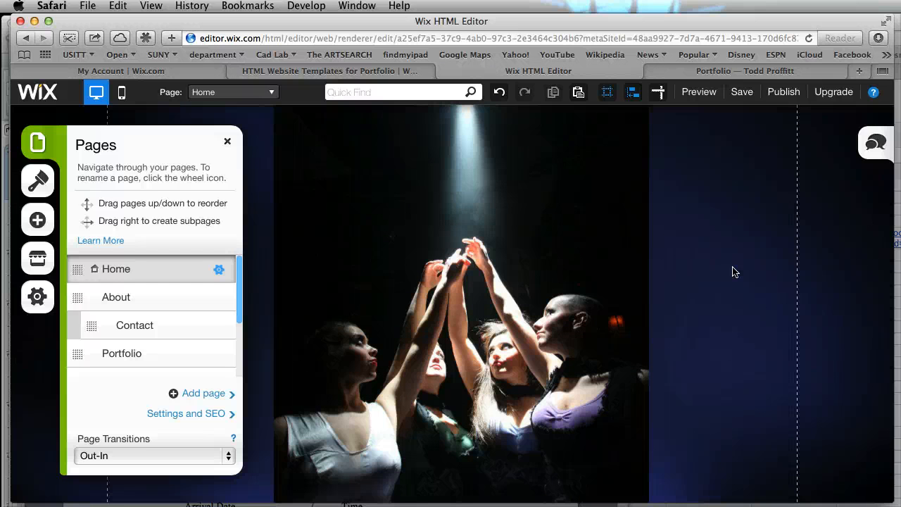
scroll(585, 325, up, 5)
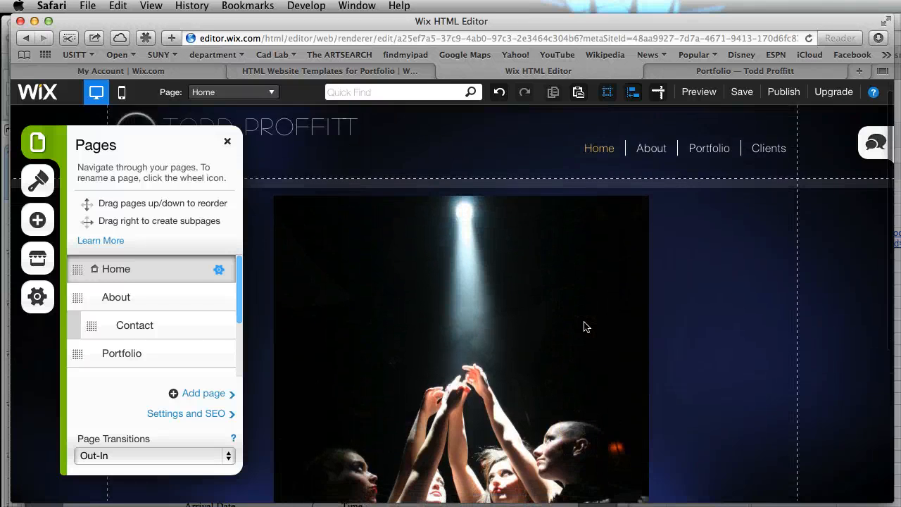
scroll(584, 326, down, 5)
scroll(585, 325, up, 5)
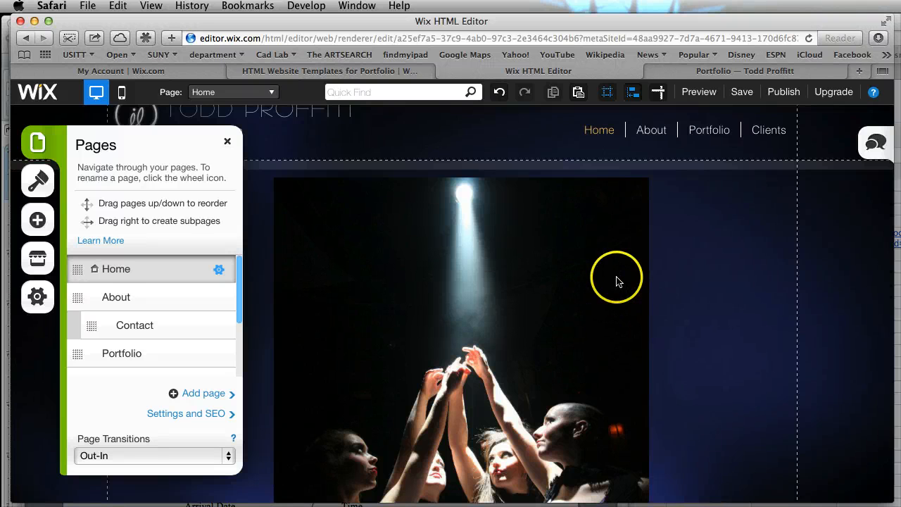
Add the image IMG_8567.JPG from My Images to the Home page
click(37, 221)
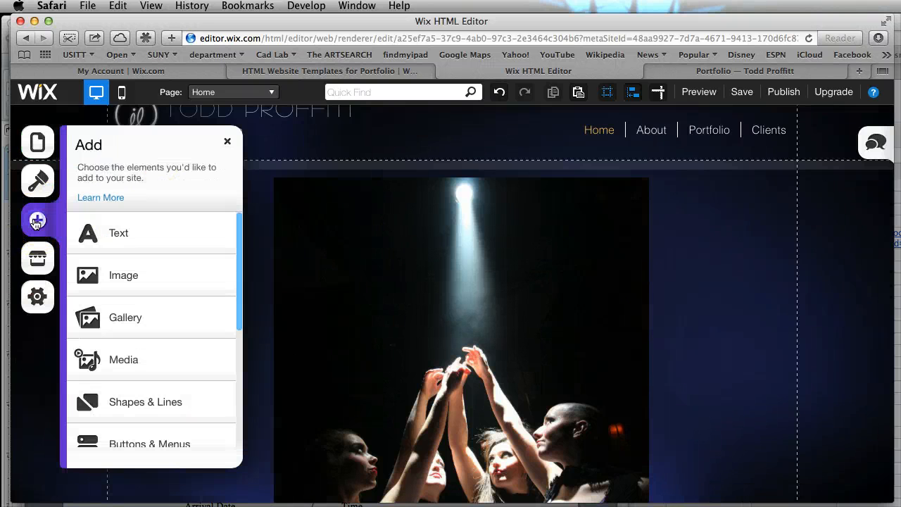
click(142, 273)
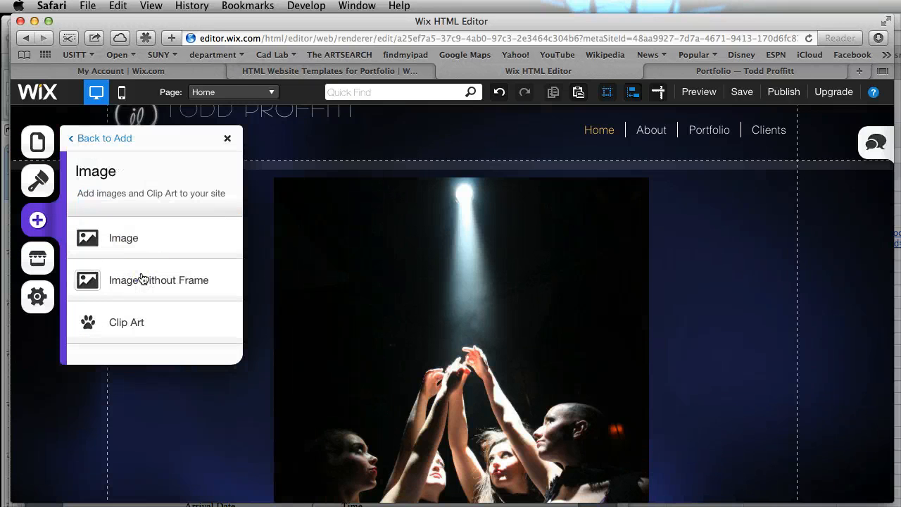
click(125, 238)
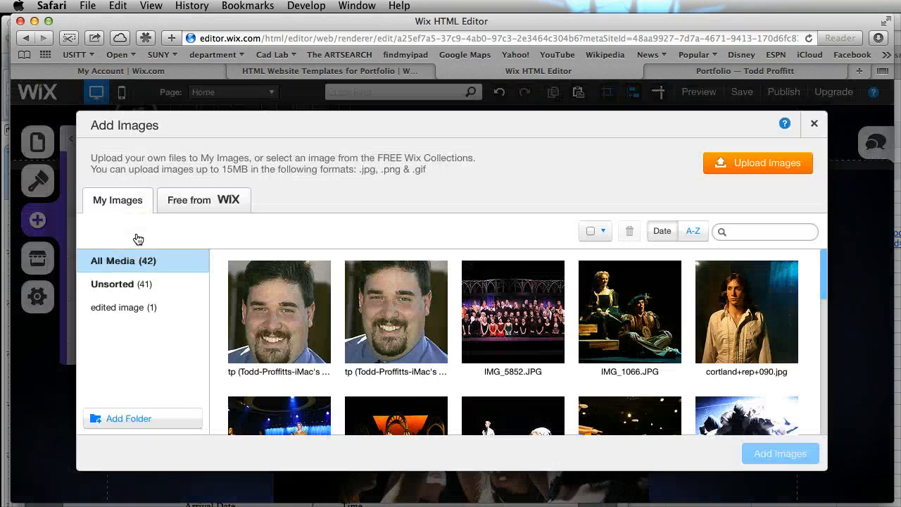
scroll(729, 360, down, 5)
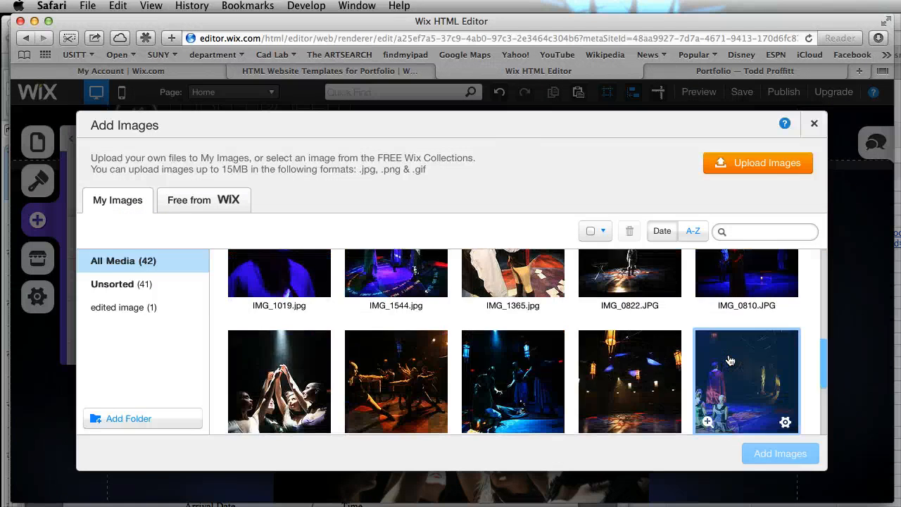
scroll(729, 361, down, 10)
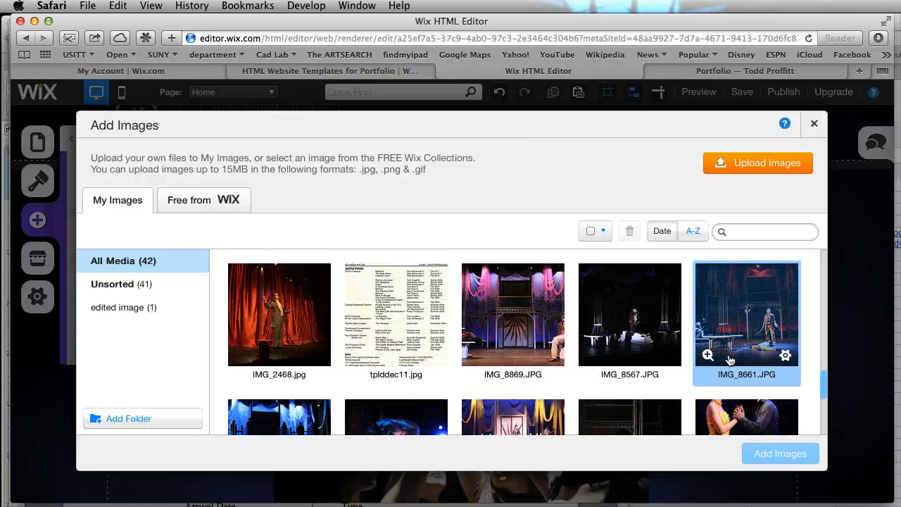
scroll(730, 360, down, 2)
scroll(729, 360, up, 3)
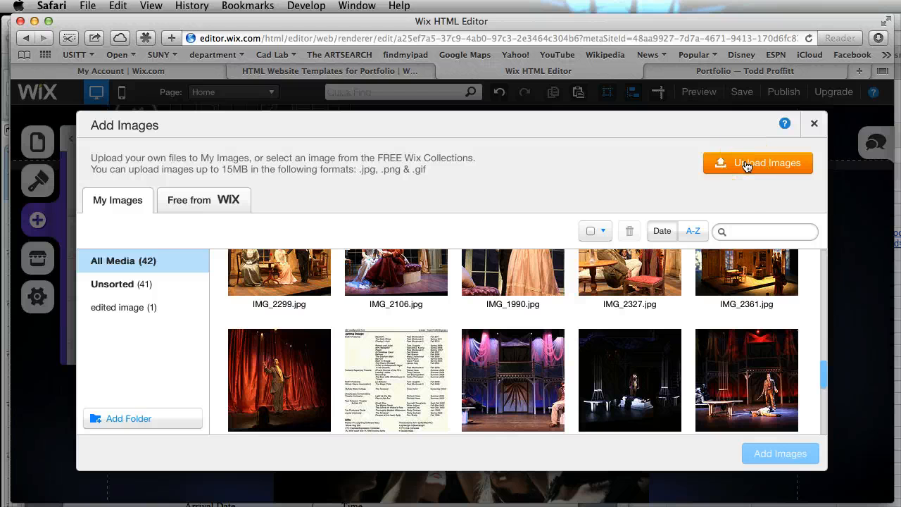
scroll(702, 303, down, 2)
click(640, 273)
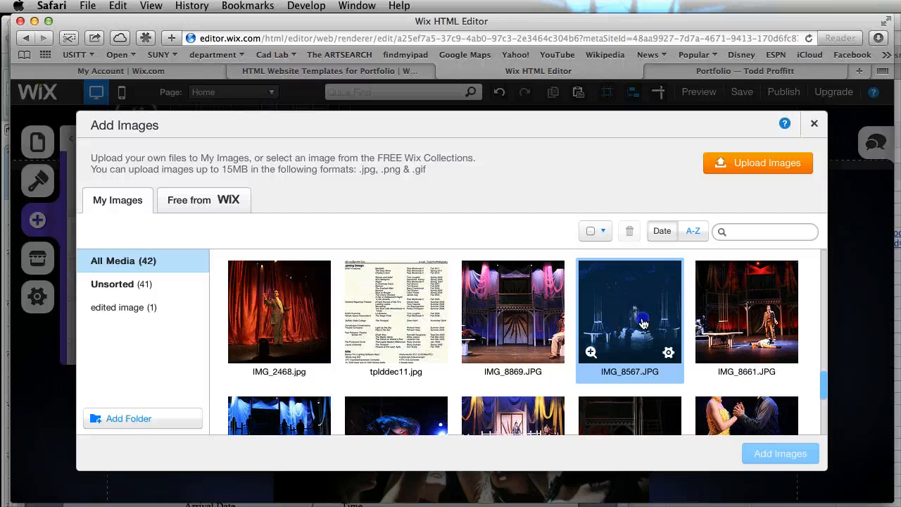
click(782, 452)
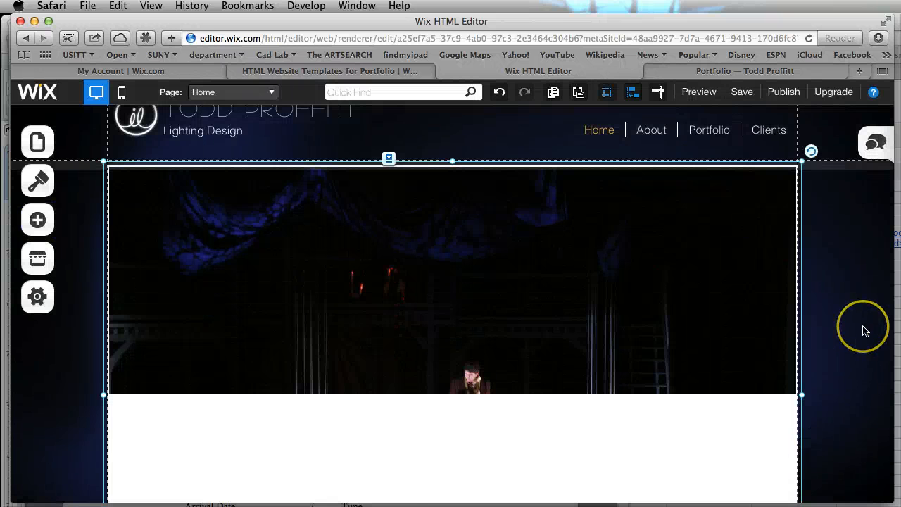
Shrink the added stage photo and move it to the right side of the main spotlight photo, slightly overlapping its edge
scroll(865, 330, down, 4)
scroll(865, 330, down, 3)
drag(803, 377, 464, 194)
scroll(548, 215, up, 7)
drag(123, 169, 265, 191)
drag(378, 292, 272, 265)
drag(157, 163, 272, 211)
drag(330, 286, 707, 312)
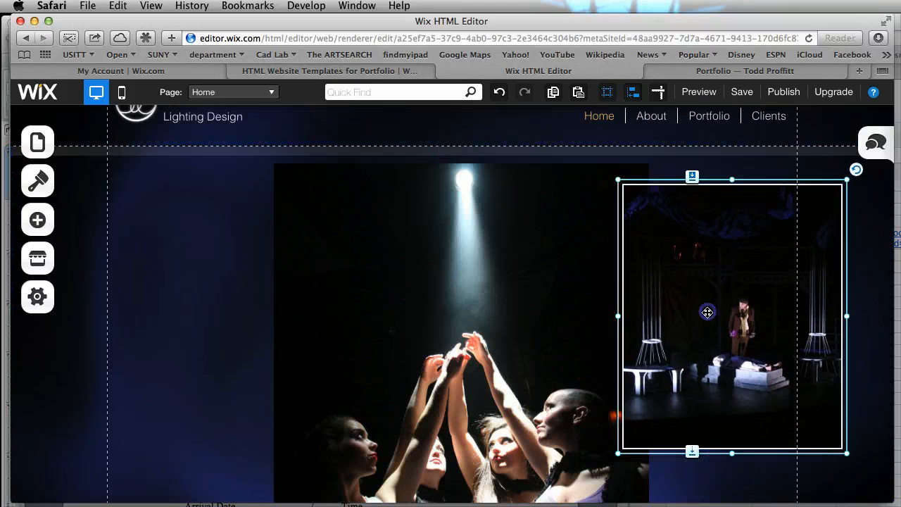
Delete the added stage photo from the Home page
key(Delete)
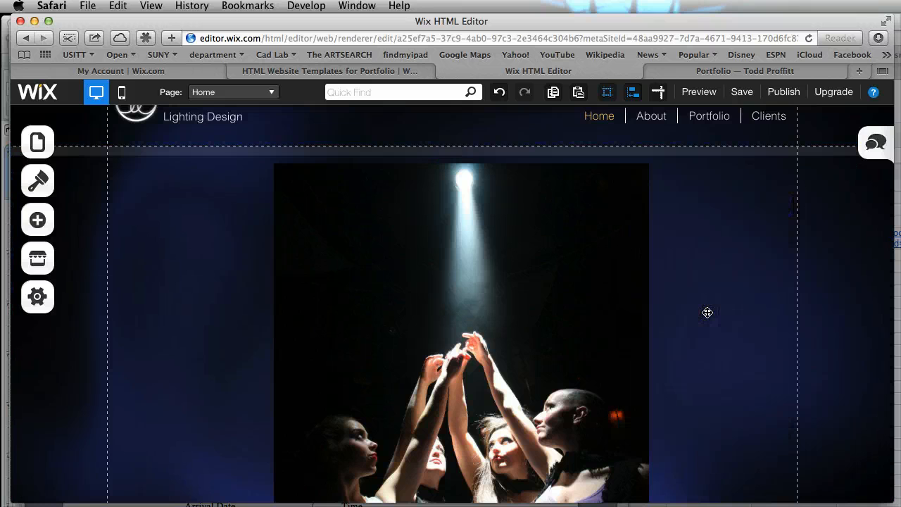
click(728, 254)
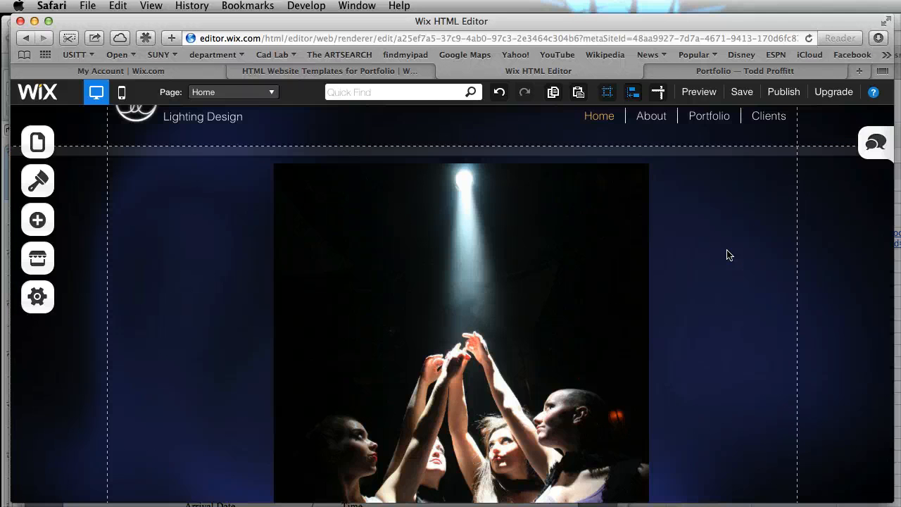
click(692, 252)
scroll(692, 254, up, 2)
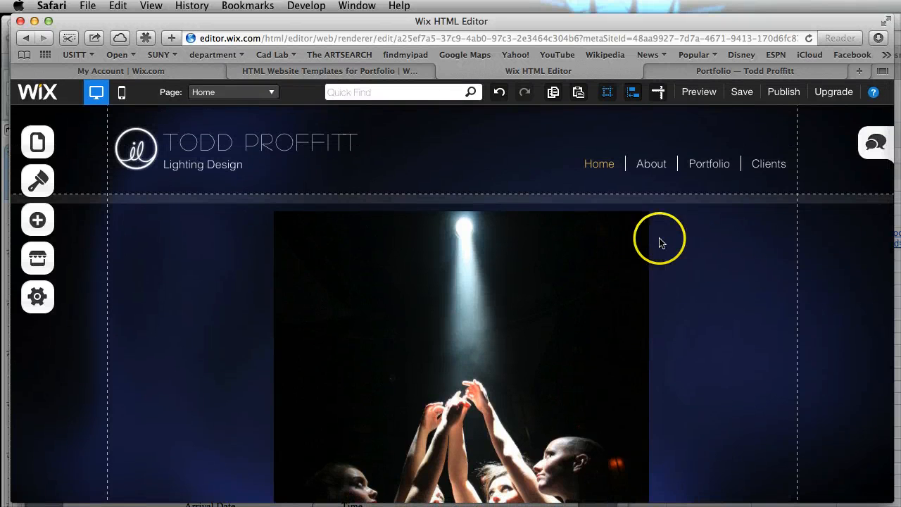
Go to the About page and look over its portrait and biography text with the page list closed
click(654, 169)
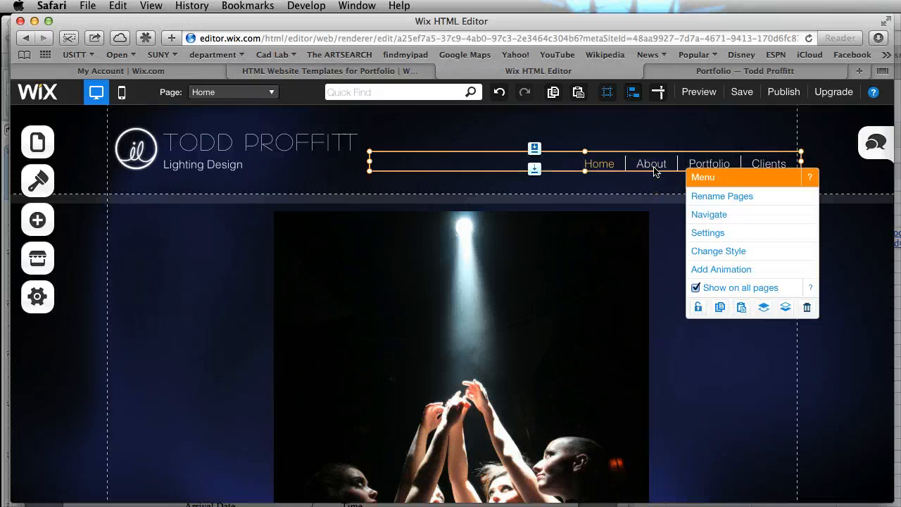
click(239, 138)
click(31, 142)
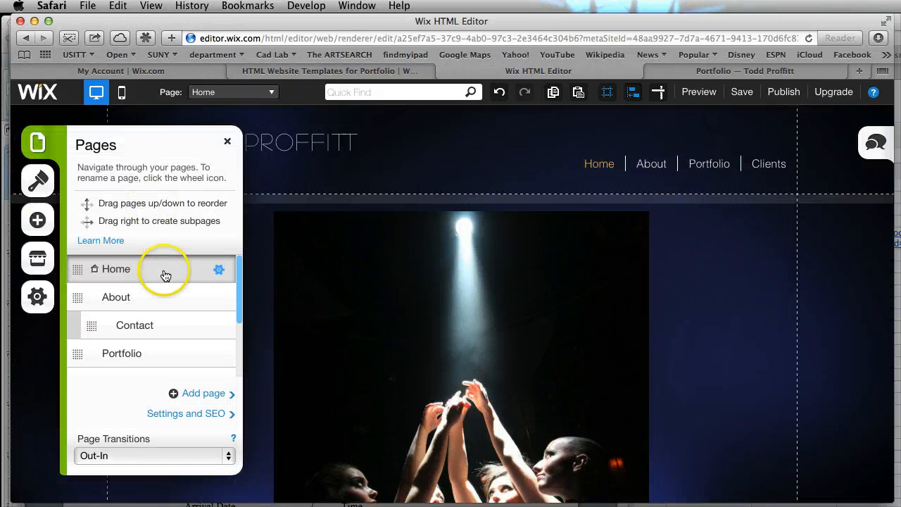
click(151, 298)
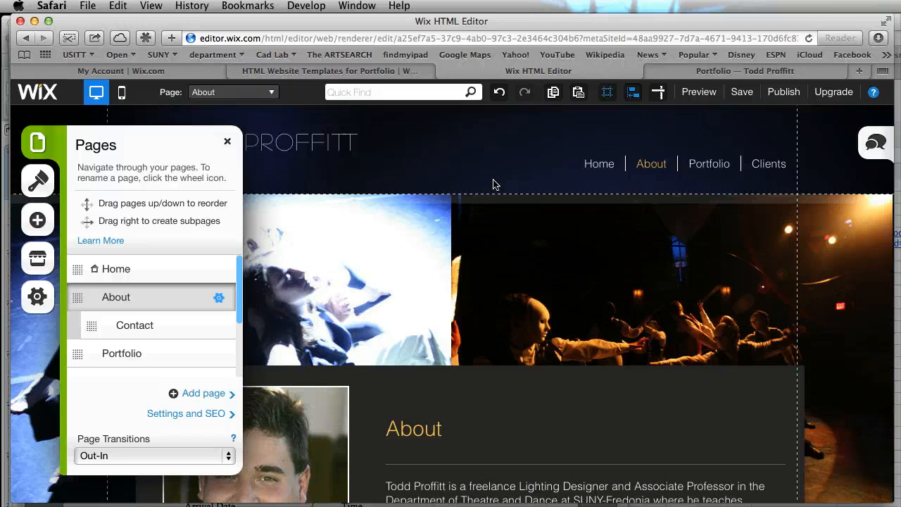
scroll(588, 392, down, 3)
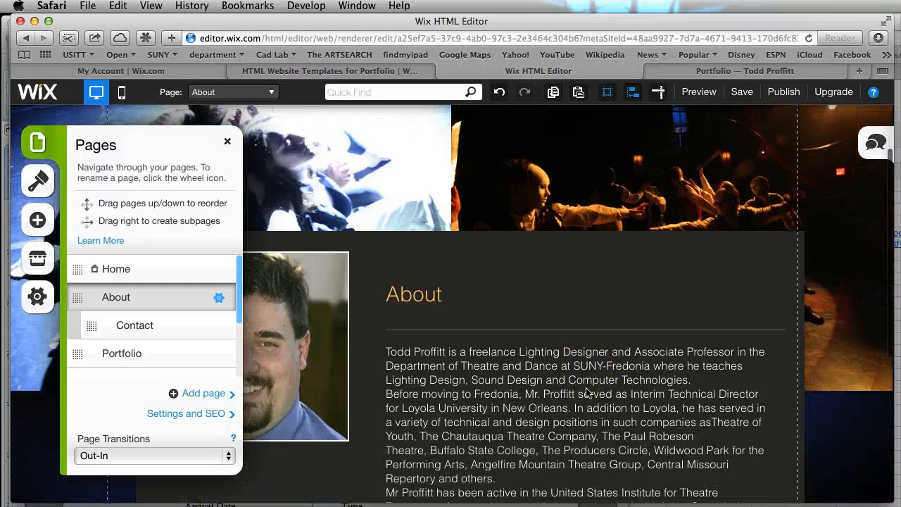
scroll(588, 391, down, 2)
click(591, 383)
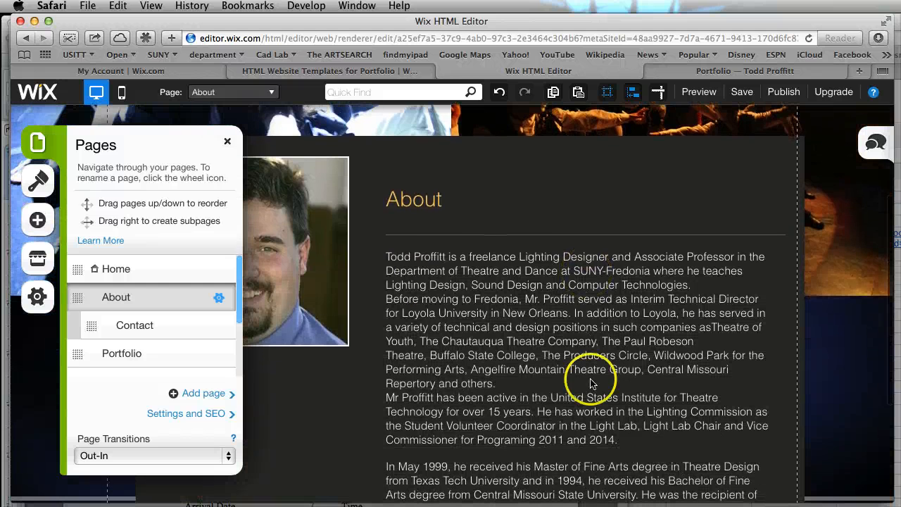
click(227, 146)
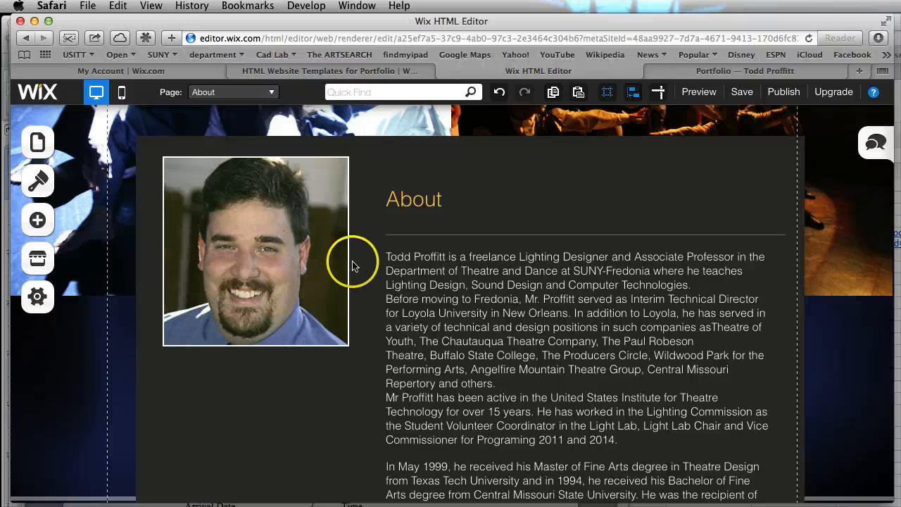
Go to the Contact page and view its photo collage and contact form
click(38, 143)
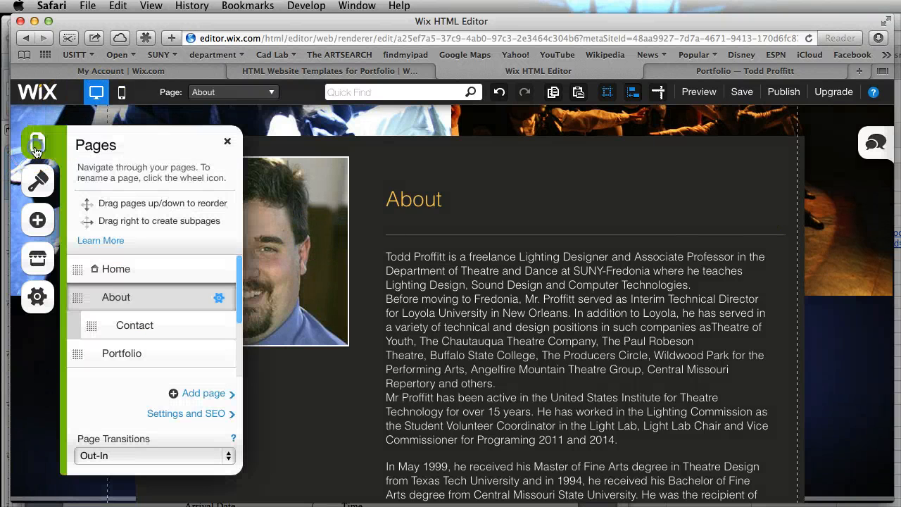
click(135, 331)
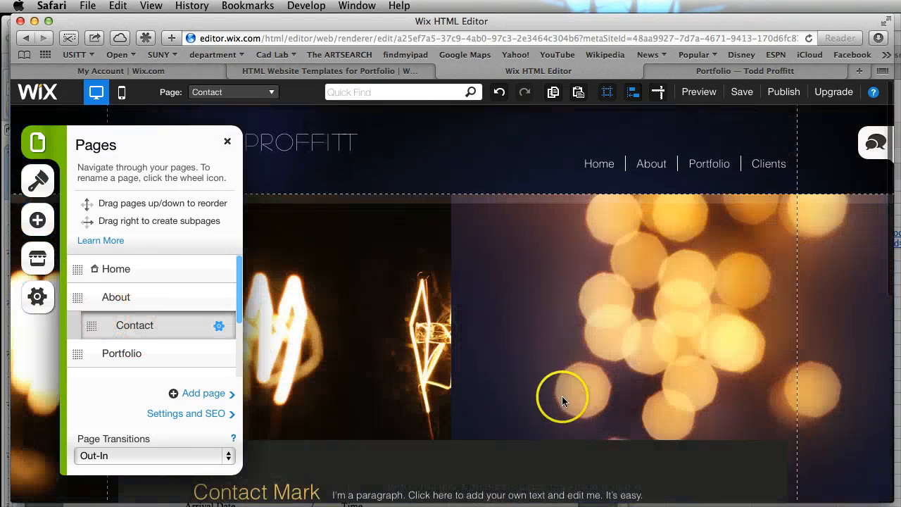
scroll(563, 395, down, 2)
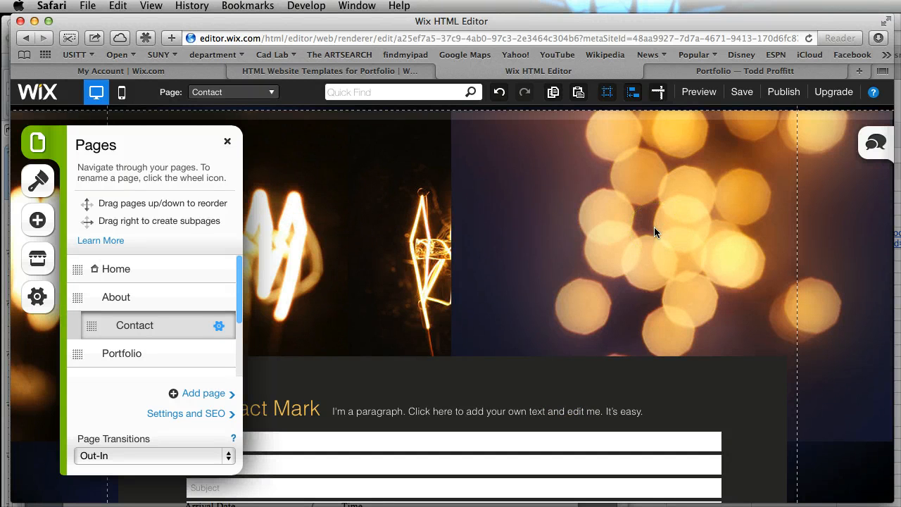
Replace the Contact page collage's images with IMG_8144.JPG and IMG_4998.jpg from My Images
click(531, 243)
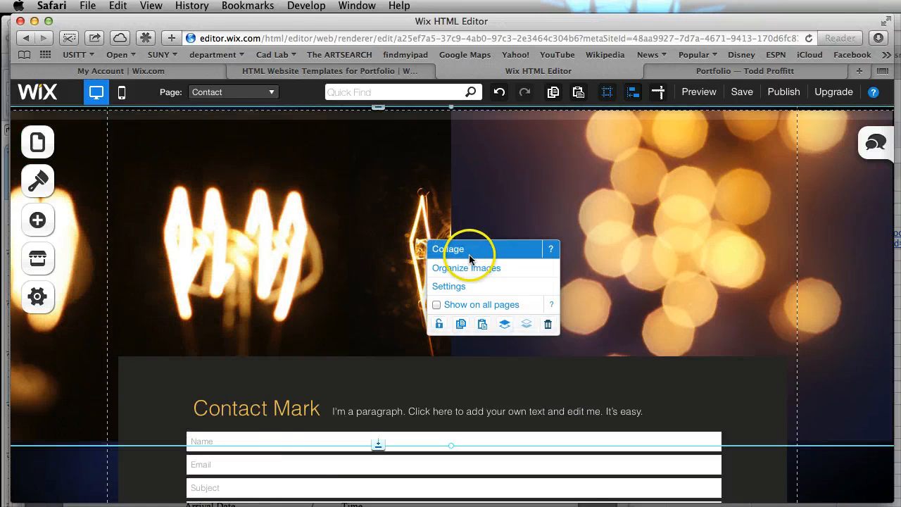
click(469, 270)
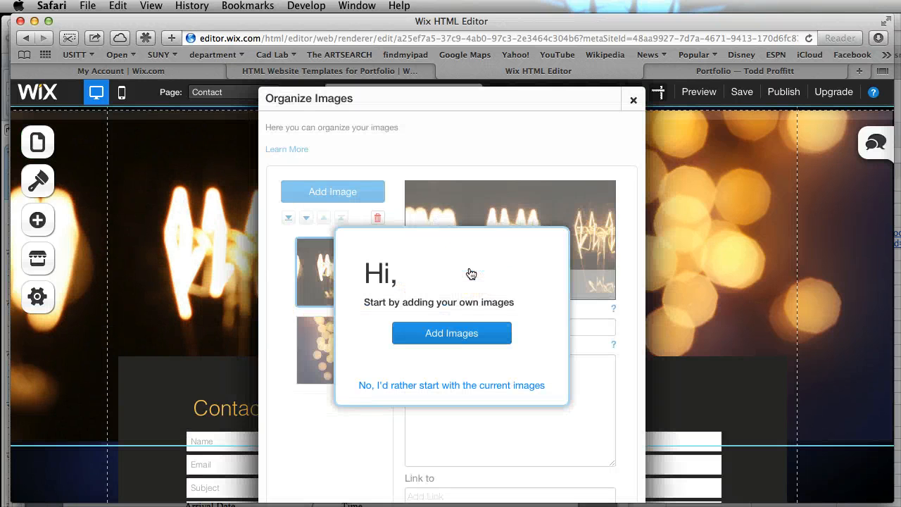
click(468, 286)
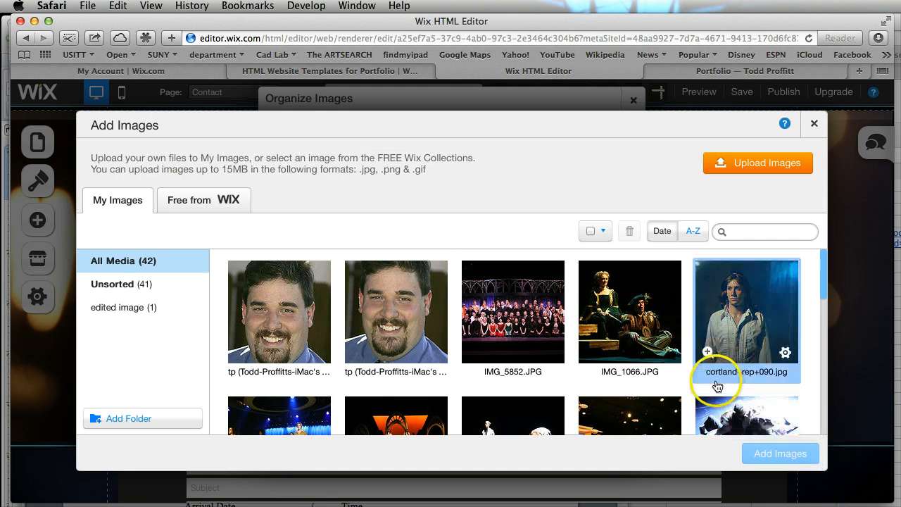
scroll(718, 366, down, 3)
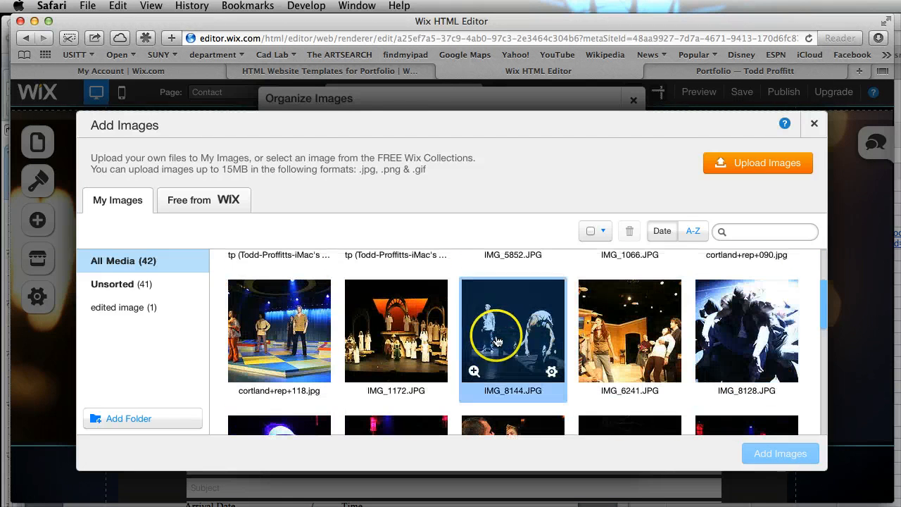
click(497, 340)
scroll(497, 341, down, 10)
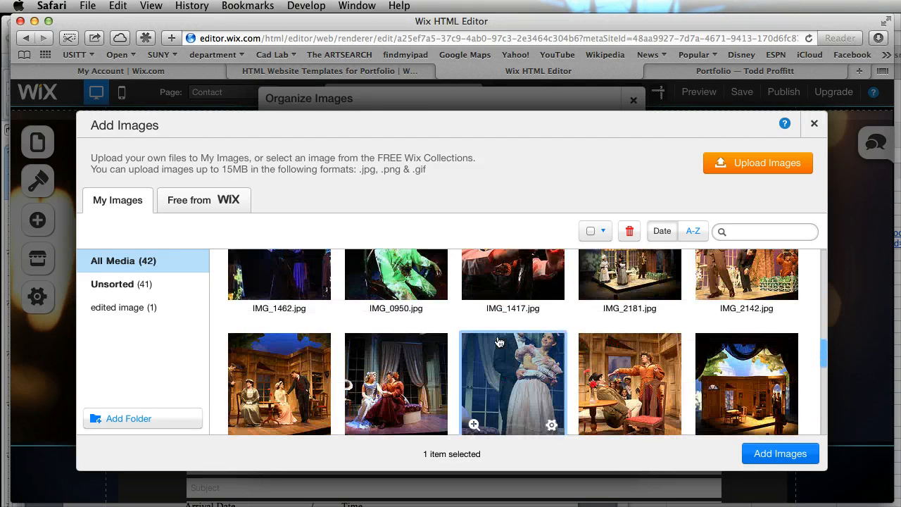
scroll(498, 341, down, 10)
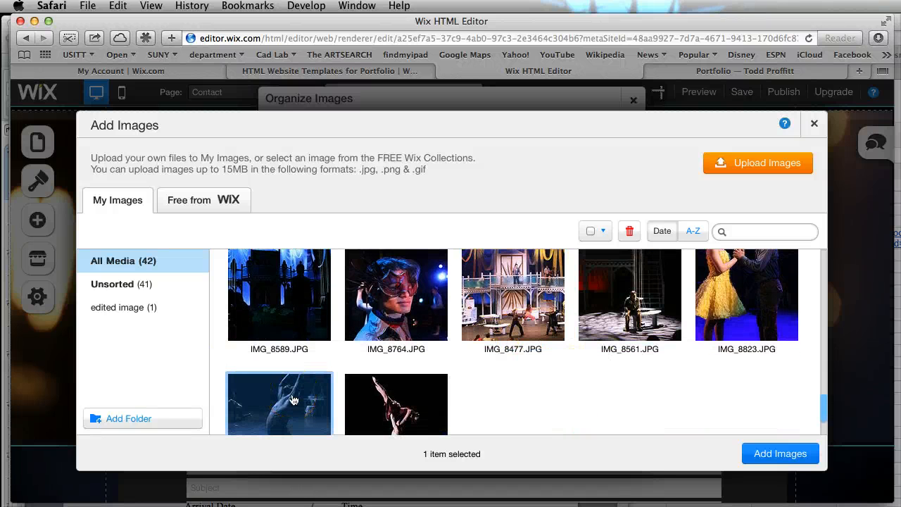
click(293, 400)
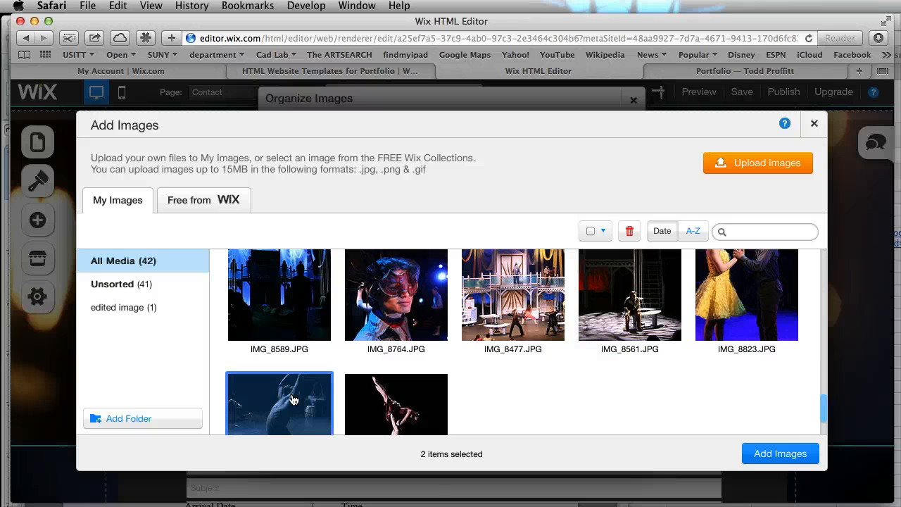
click(782, 454)
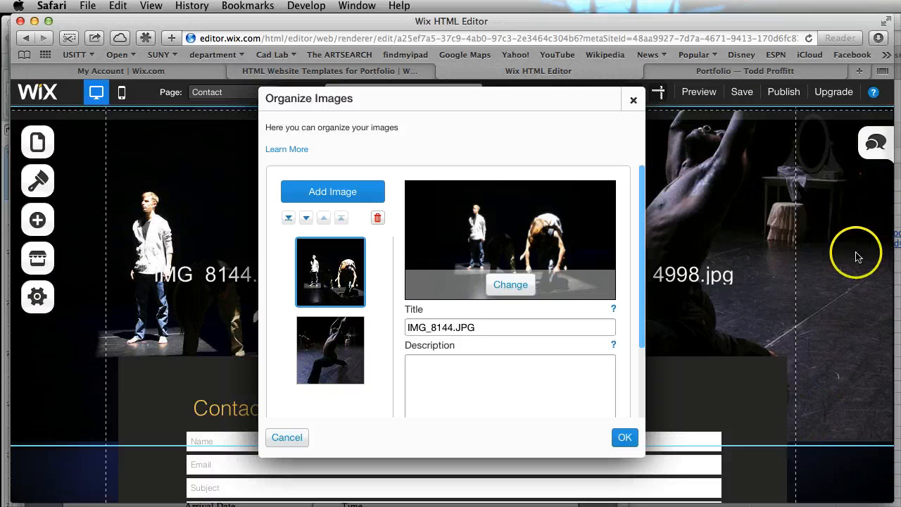
Clear the titles of both collage images and apply the changes
click(489, 328)
key(BackSpace)
click(310, 349)
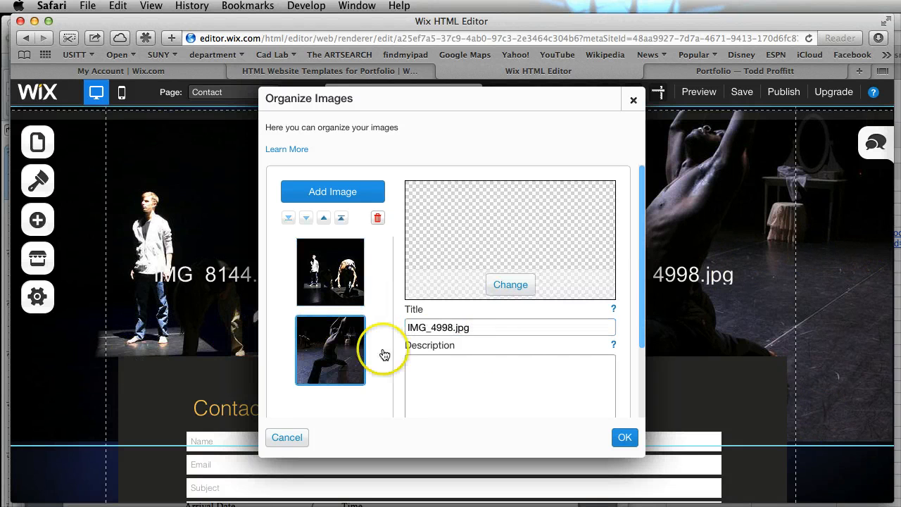
click(486, 330)
key(BackSpace)
click(623, 439)
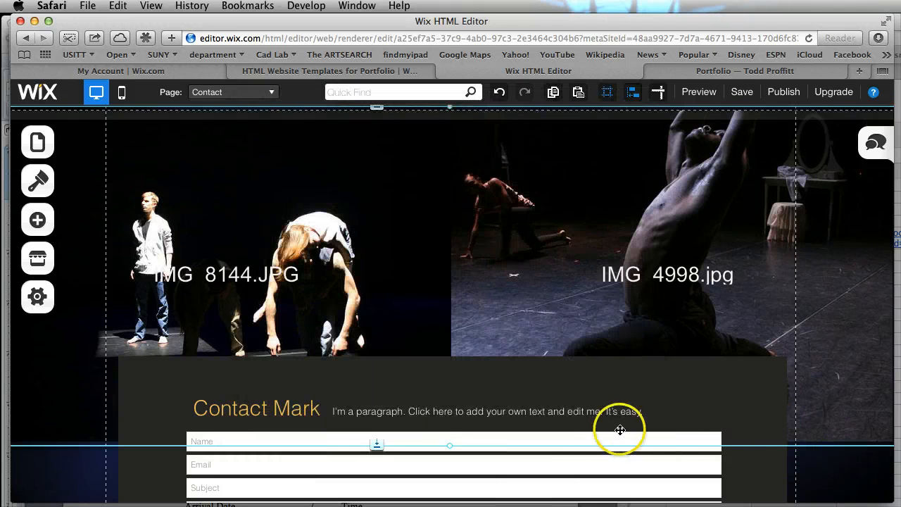
Open the contact form's settings on the Contact page, review the recipient e-mail options, and close them without changes
scroll(619, 428, down, 3)
click(424, 318)
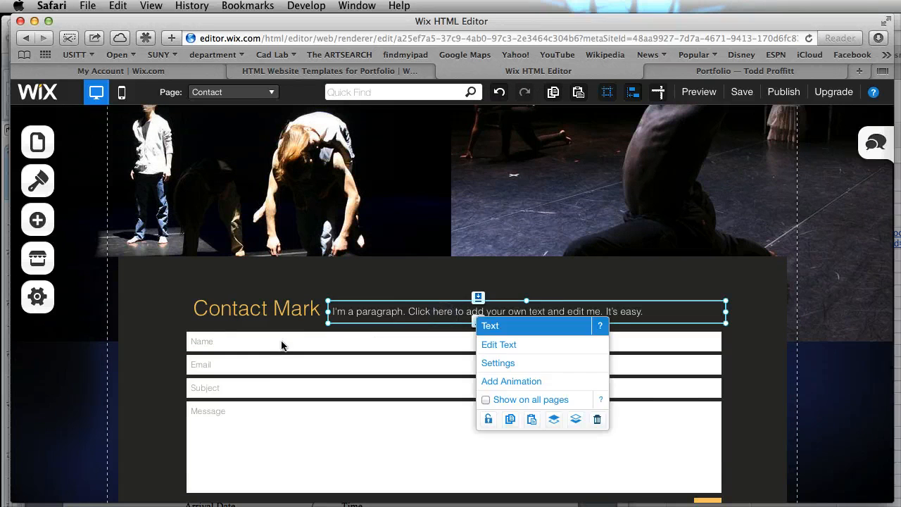
click(247, 363)
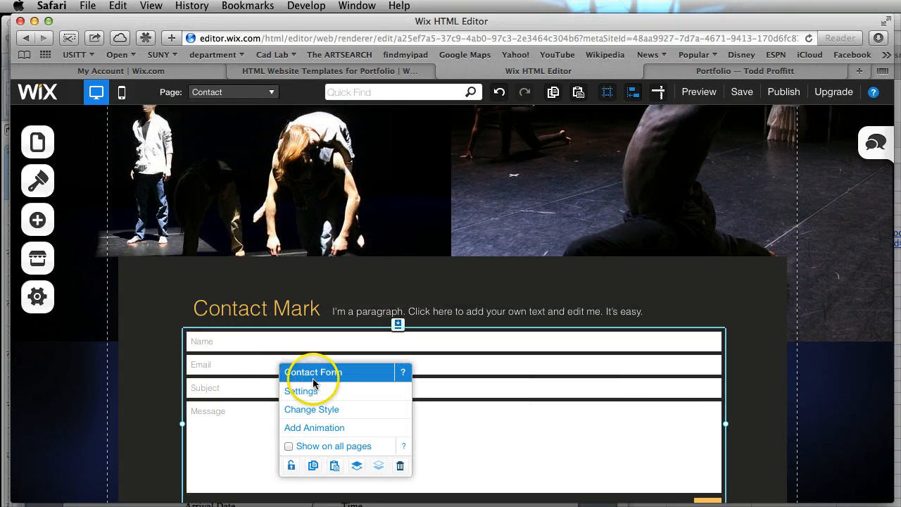
click(313, 392)
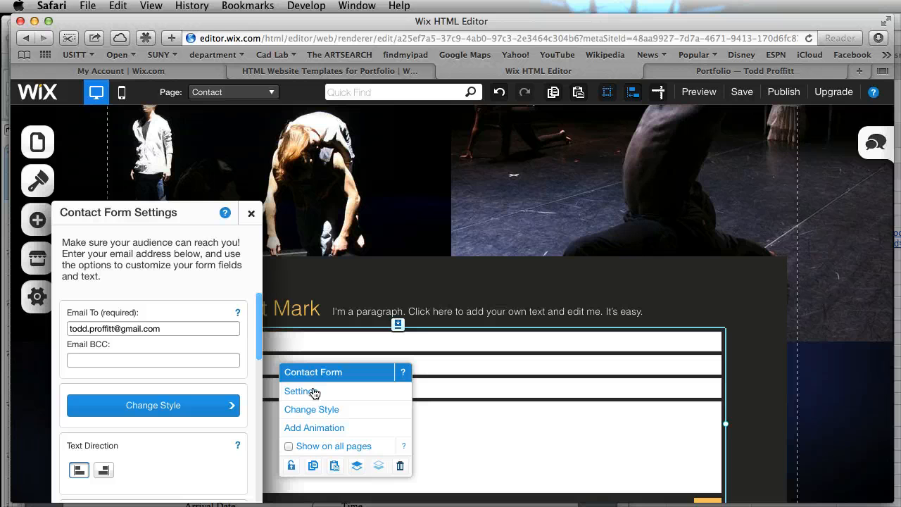
click(251, 212)
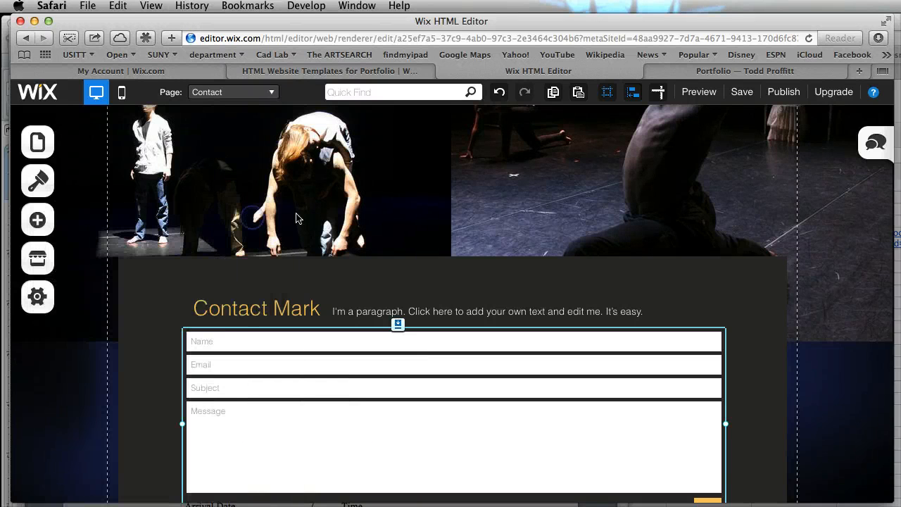
Go to the Portfolio page, review its page name, address and SEO settings, and close the page list
click(38, 147)
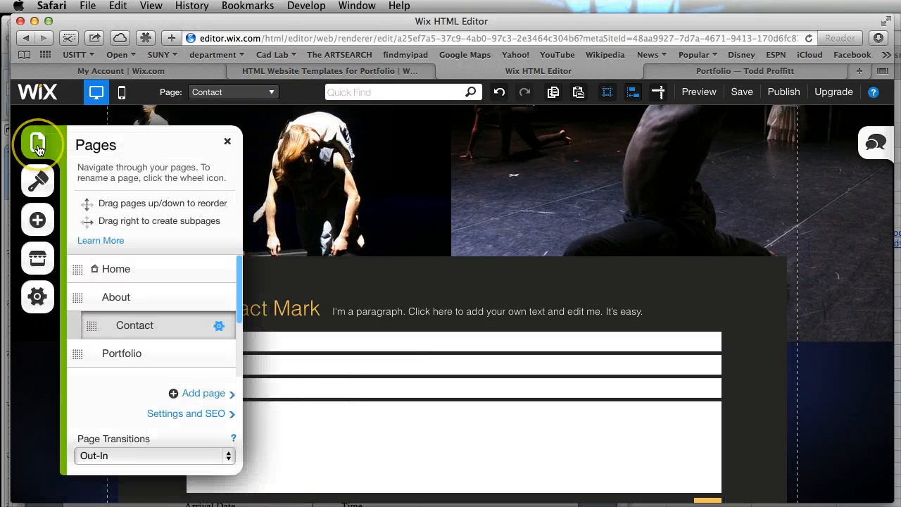
click(127, 356)
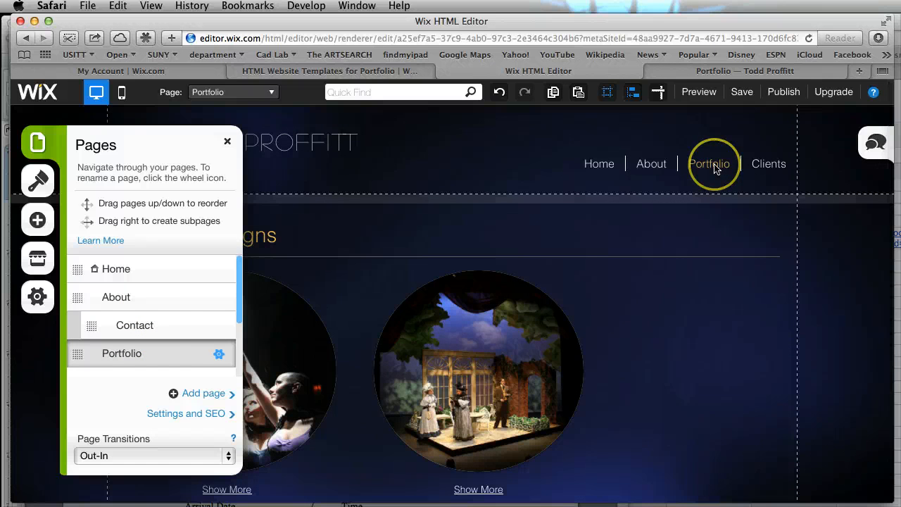
click(219, 353)
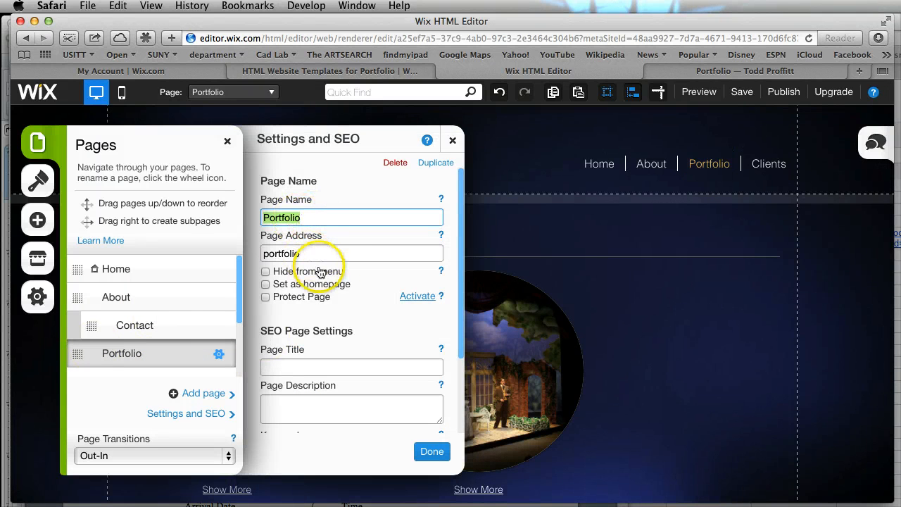
click(294, 255)
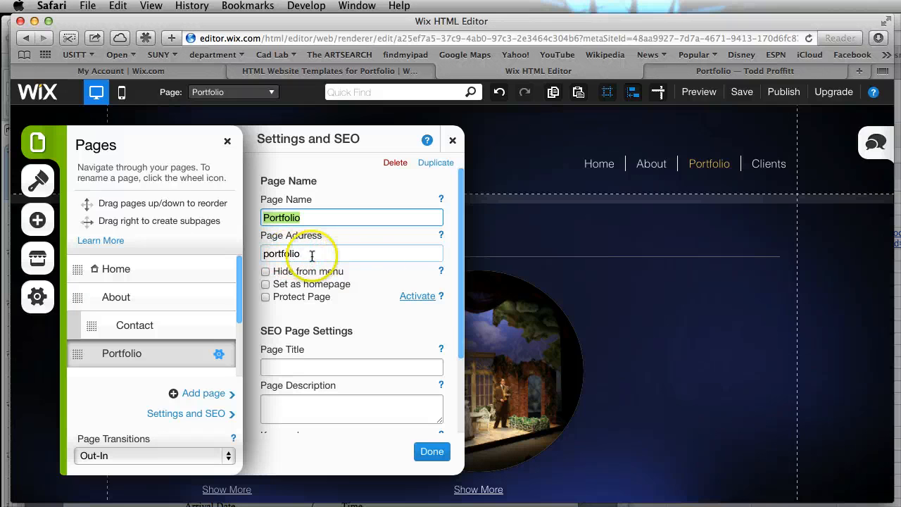
click(385, 274)
scroll(377, 311, down, 3)
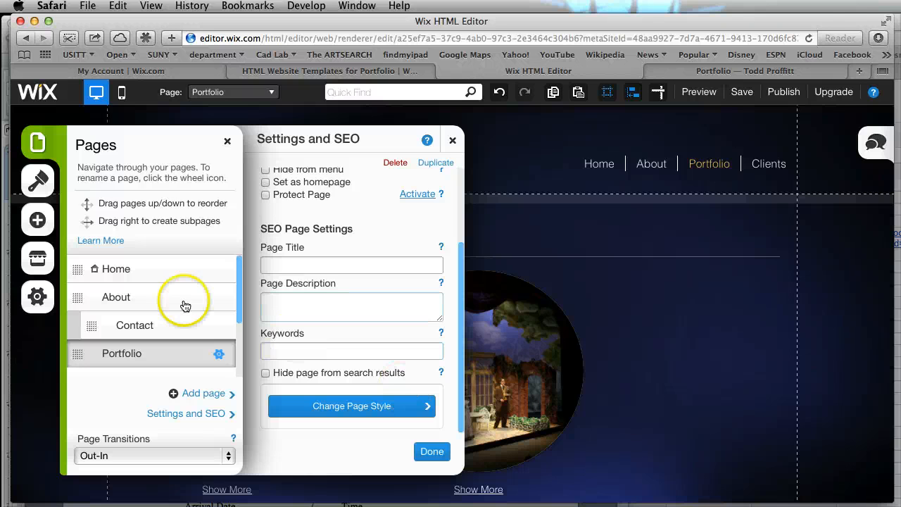
click(433, 450)
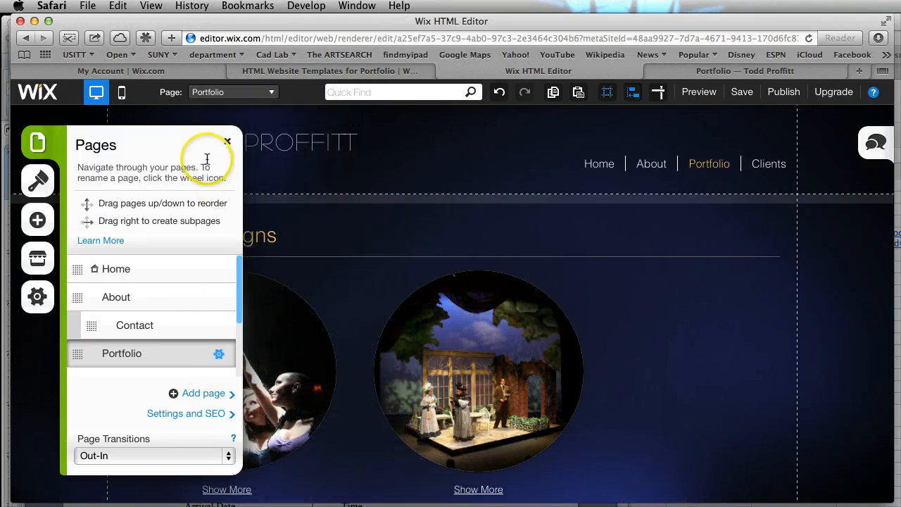
click(745, 434)
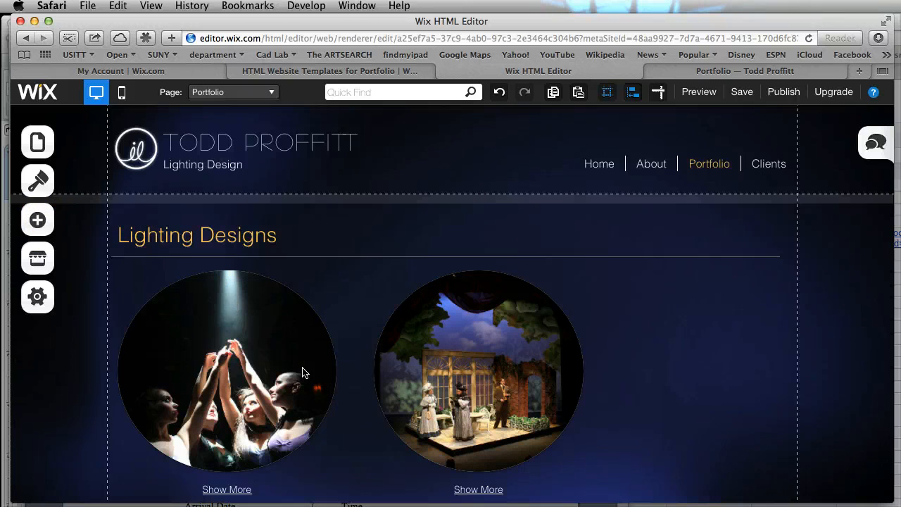
click(38, 222)
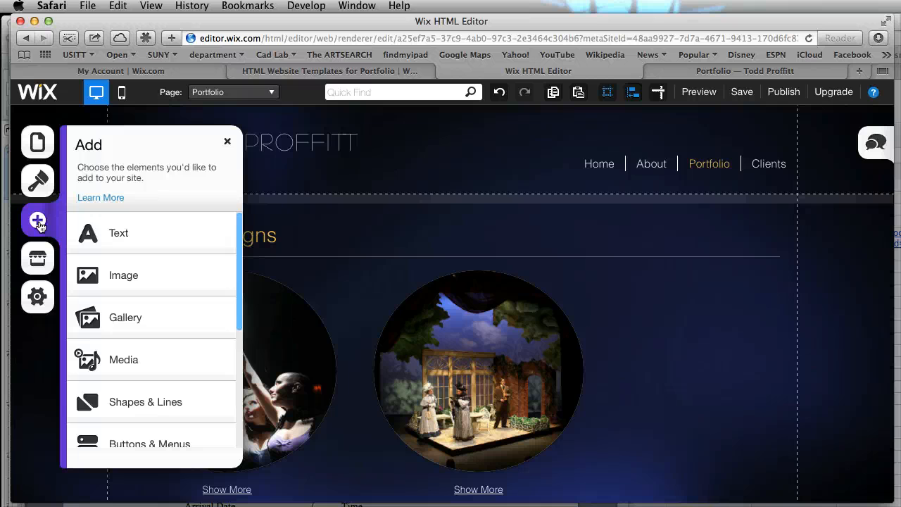
click(89, 316)
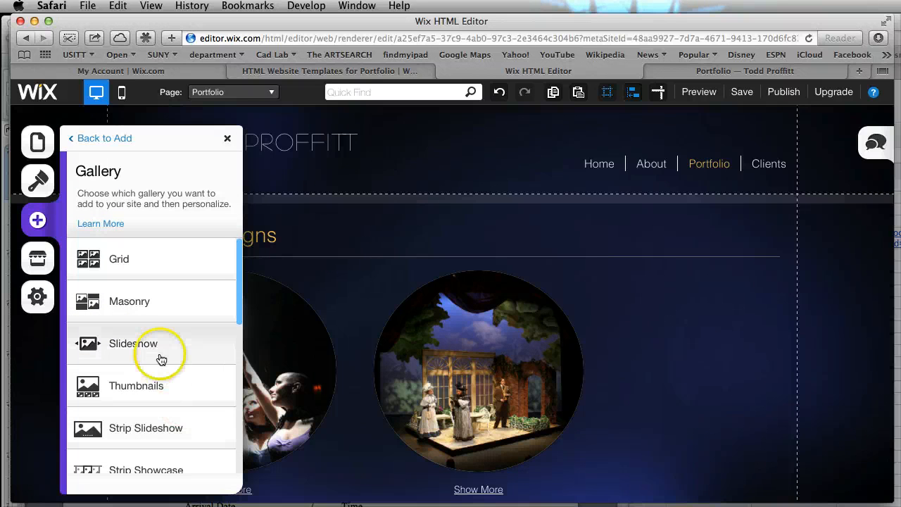
click(116, 259)
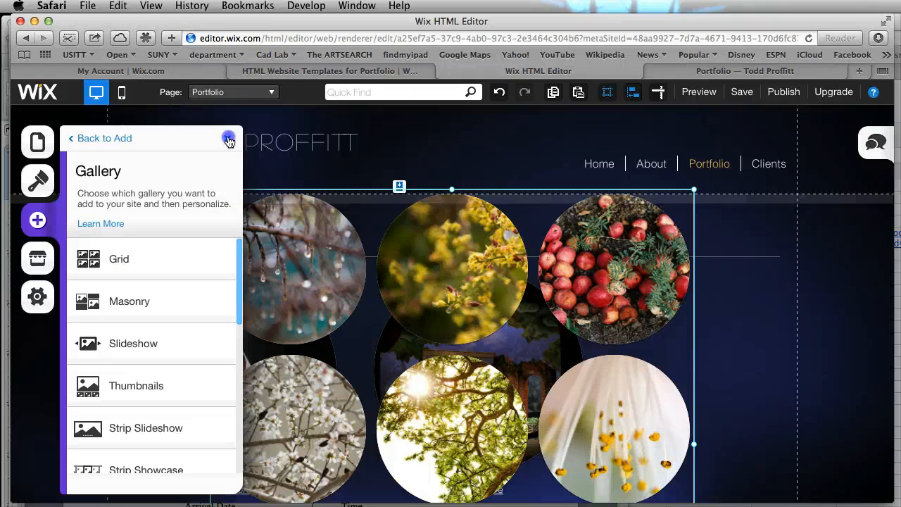
click(228, 139)
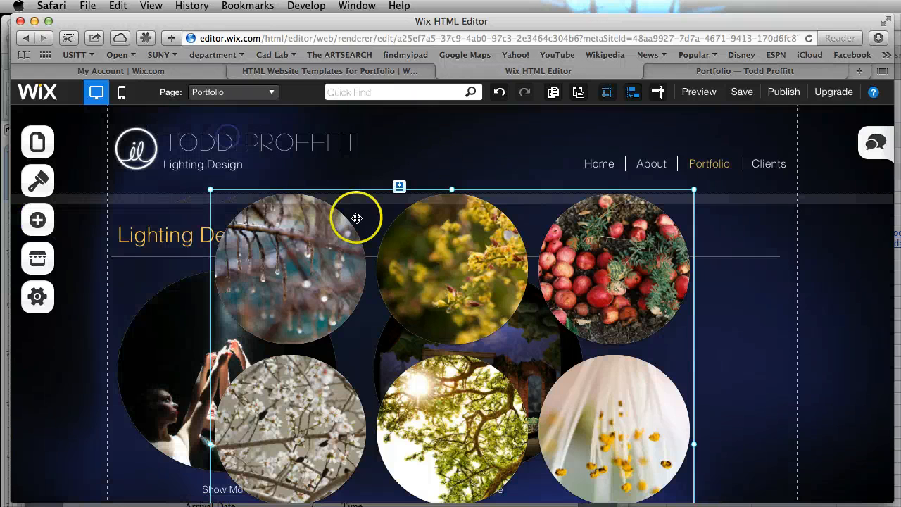
click(305, 276)
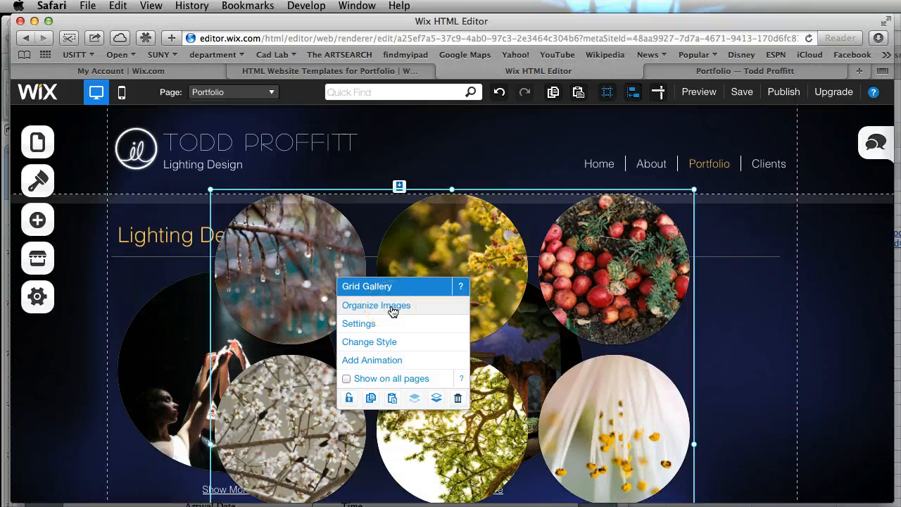
click(392, 306)
click(354, 336)
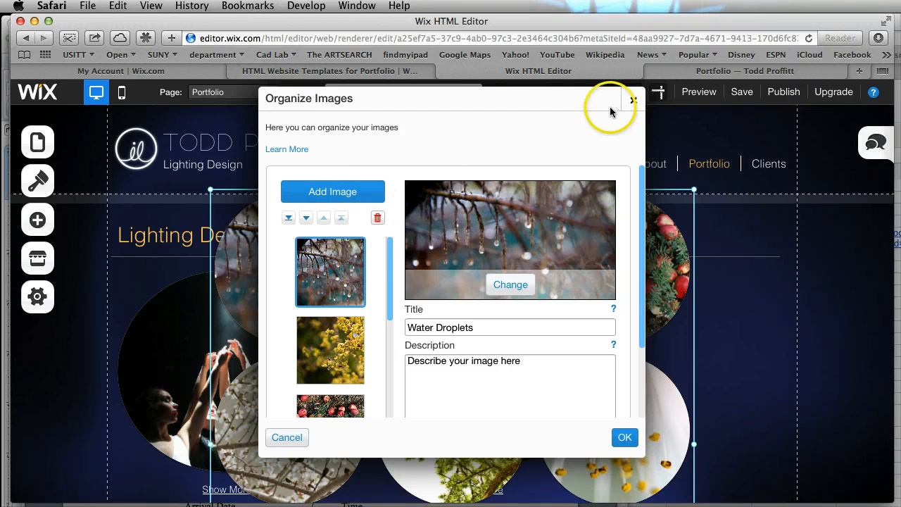
click(634, 102)
click(634, 278)
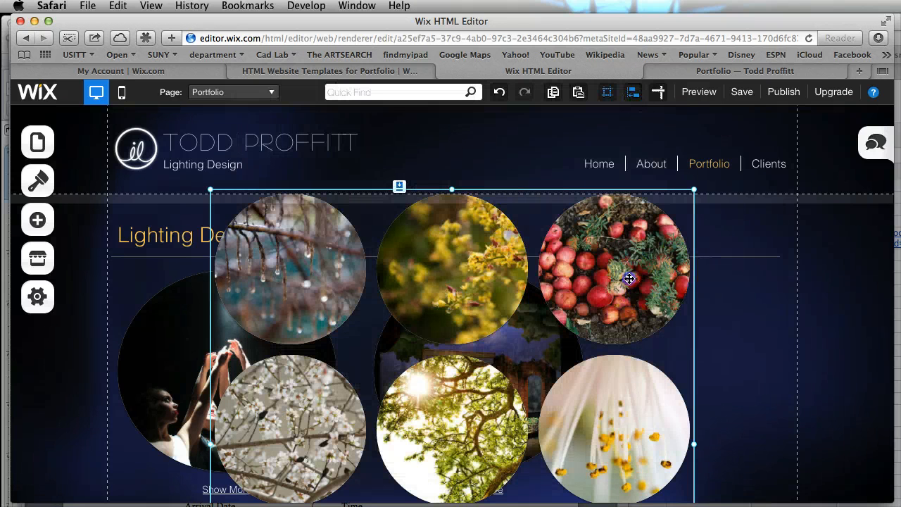
key(Delete)
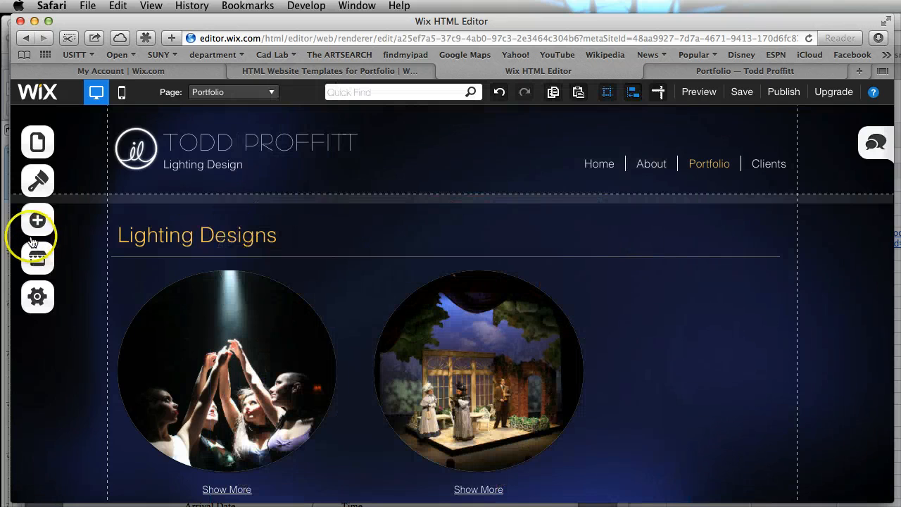
Insert a Grid gallery on the Portfolio page and start replacing its sample pictures with your own images
click(38, 220)
click(120, 318)
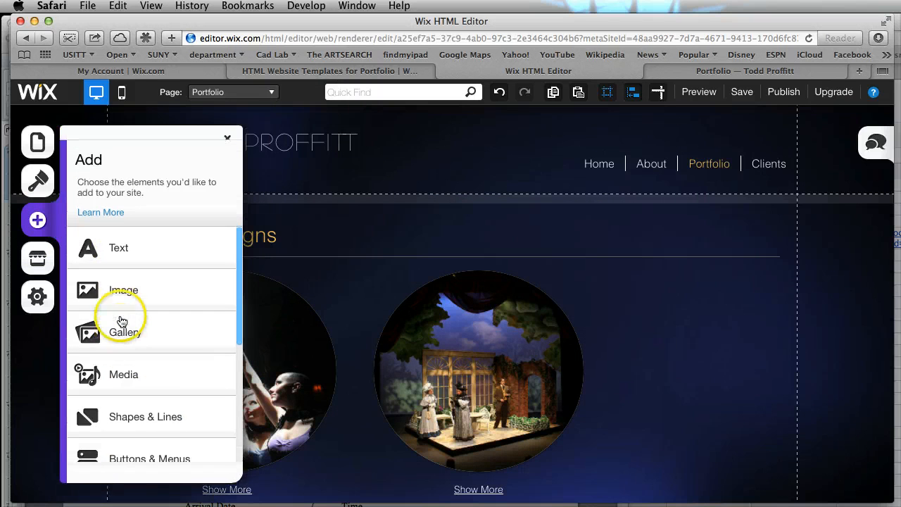
click(128, 271)
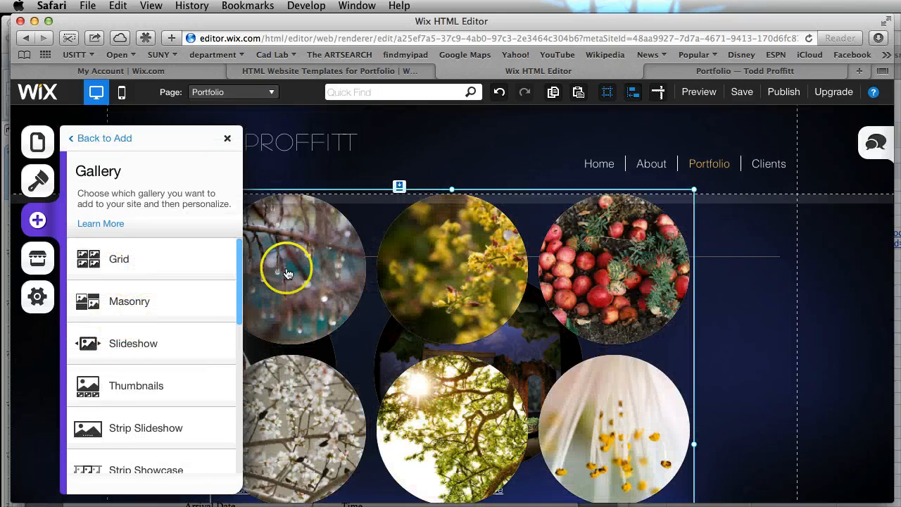
right_click(374, 216)
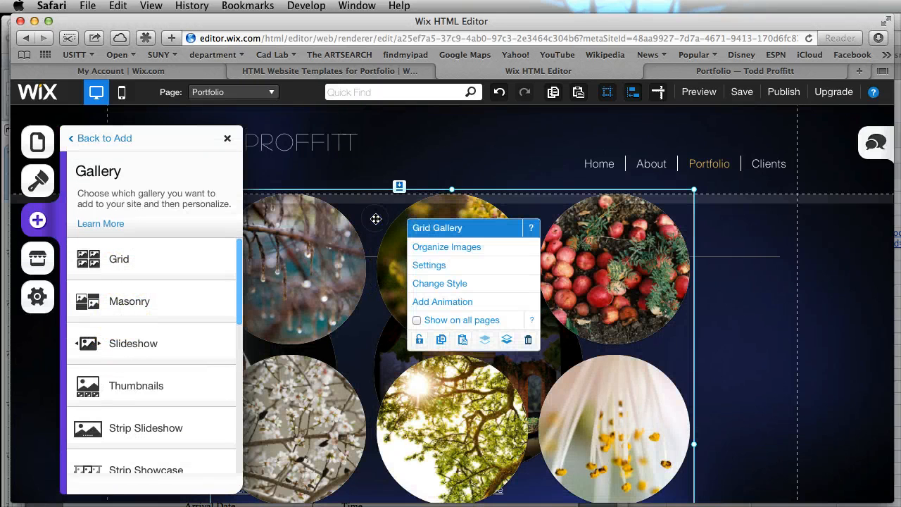
click(430, 253)
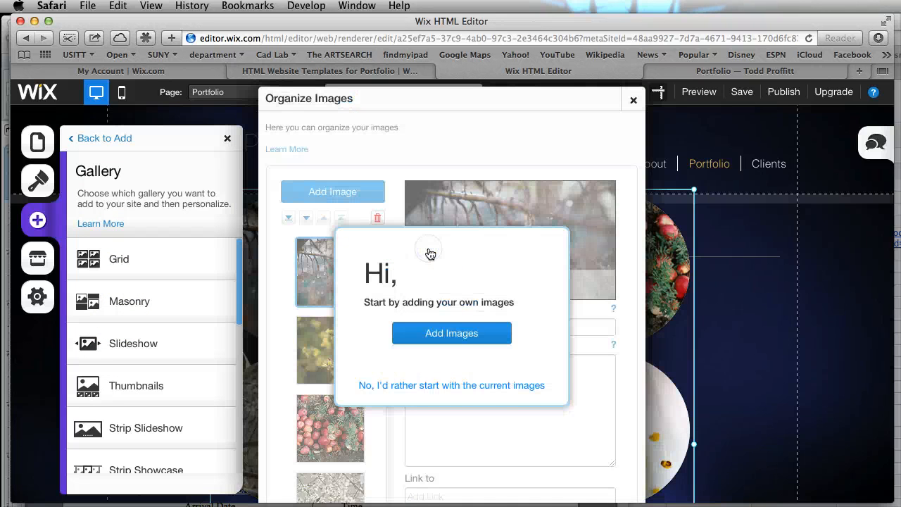
click(432, 288)
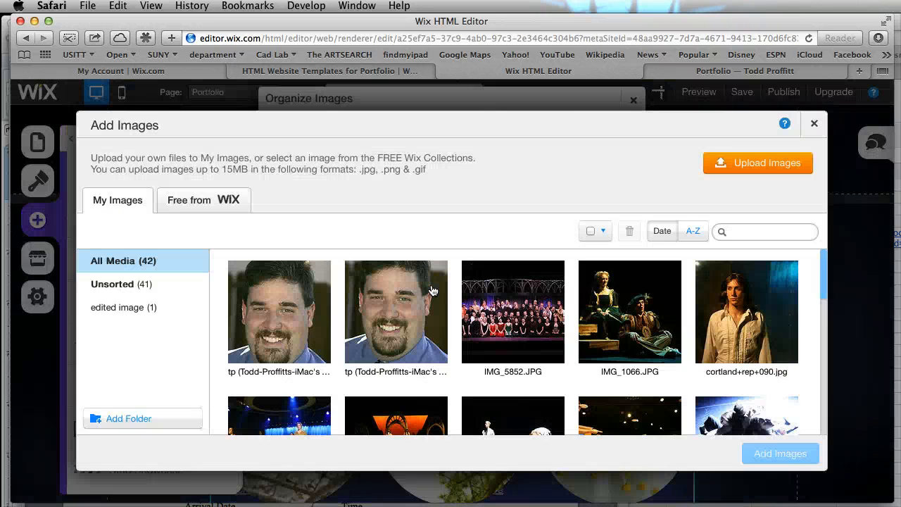
Select IMG_8661.JPG, IMG_8589.JPG and IMG_8764.JPG from My Images for the gallery
click(675, 365)
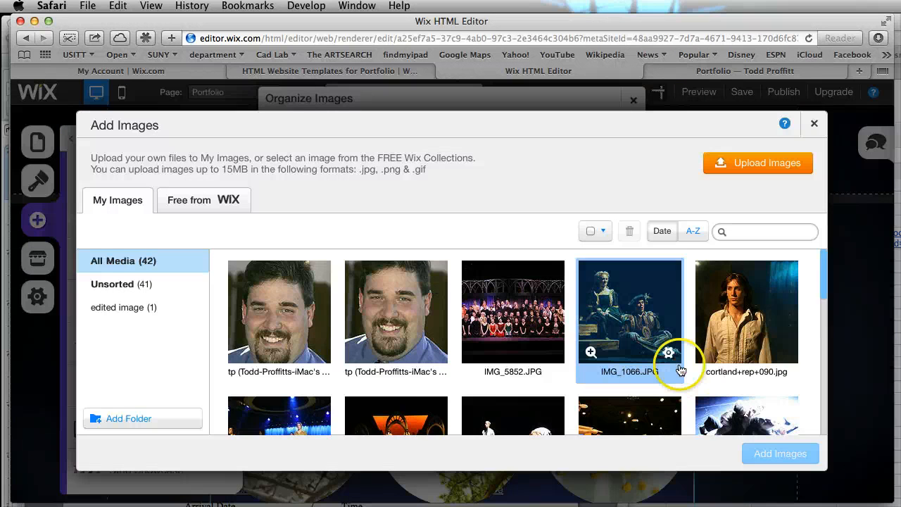
scroll(674, 363, down, 10)
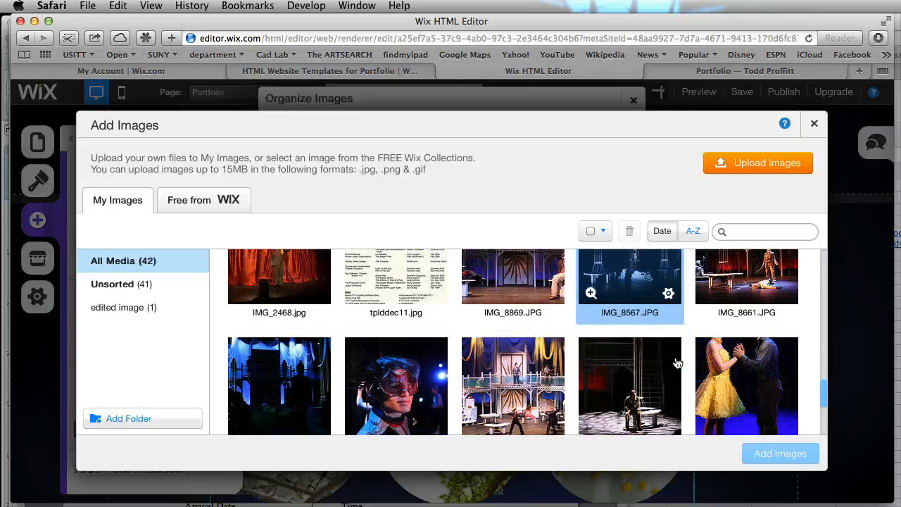
scroll(675, 363, up, 3)
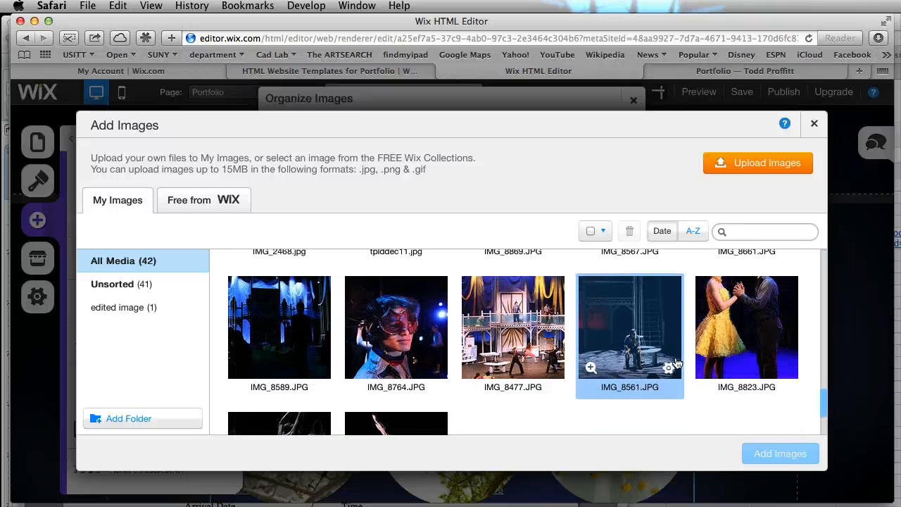
scroll(674, 363, down, 1)
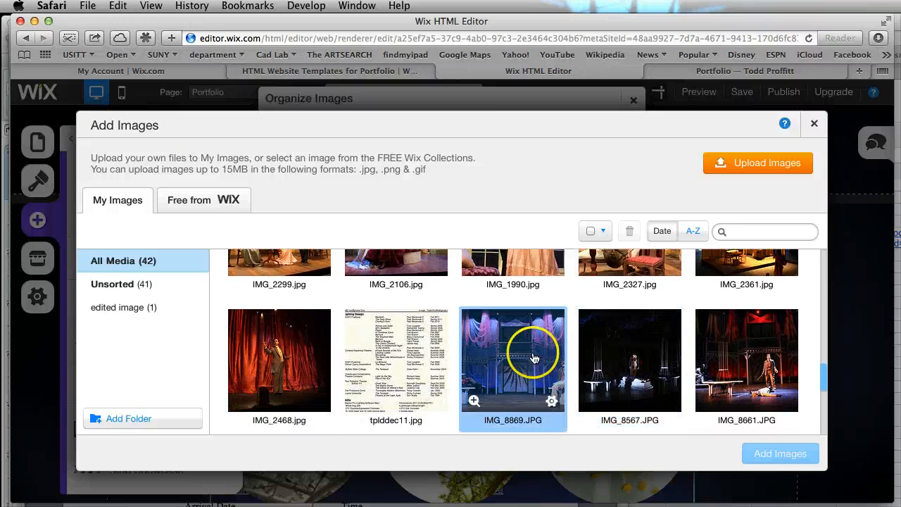
click(634, 364)
click(736, 366)
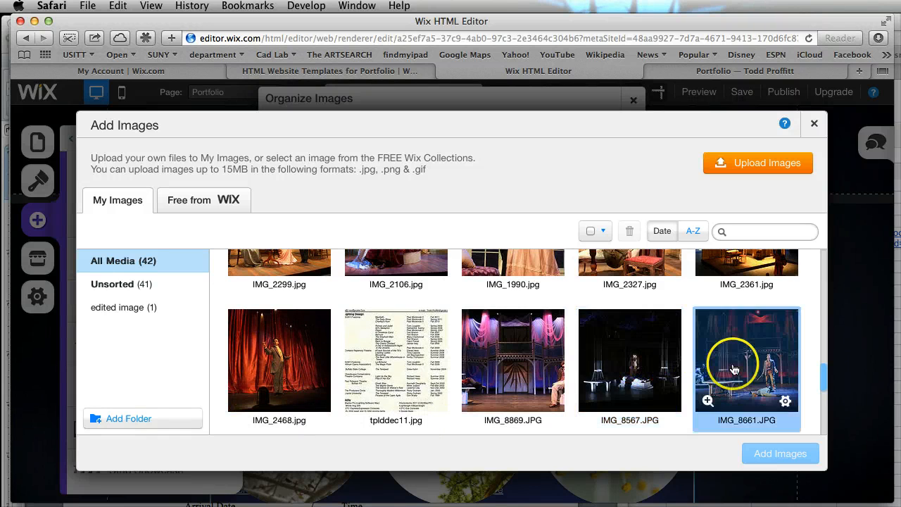
scroll(733, 369, down, 1)
scroll(733, 369, down, 2)
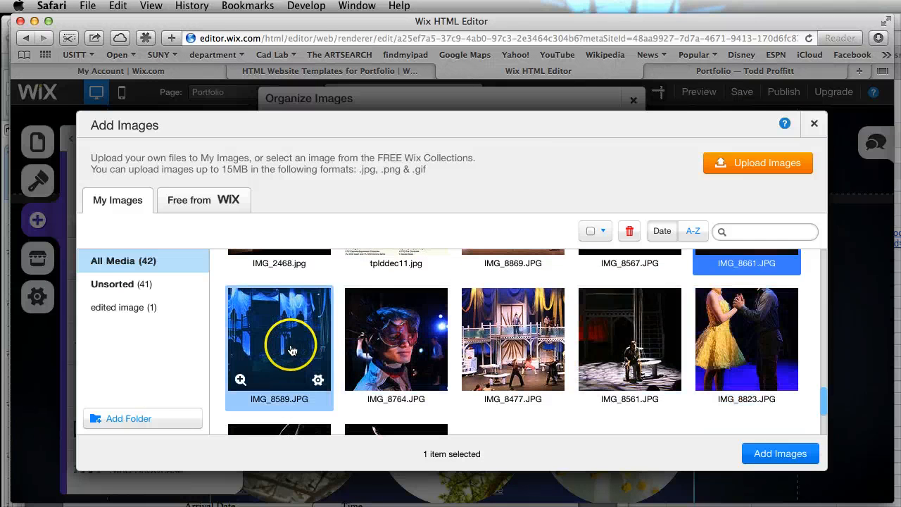
click(338, 350)
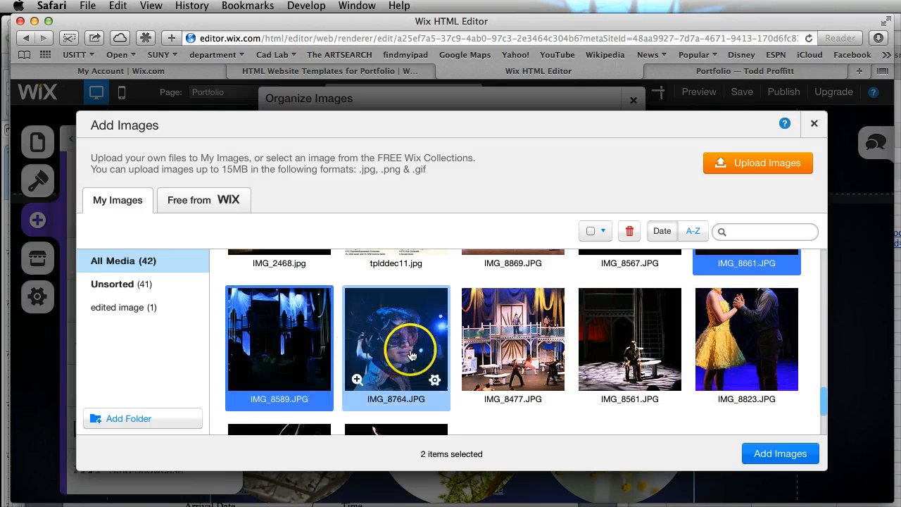
click(412, 356)
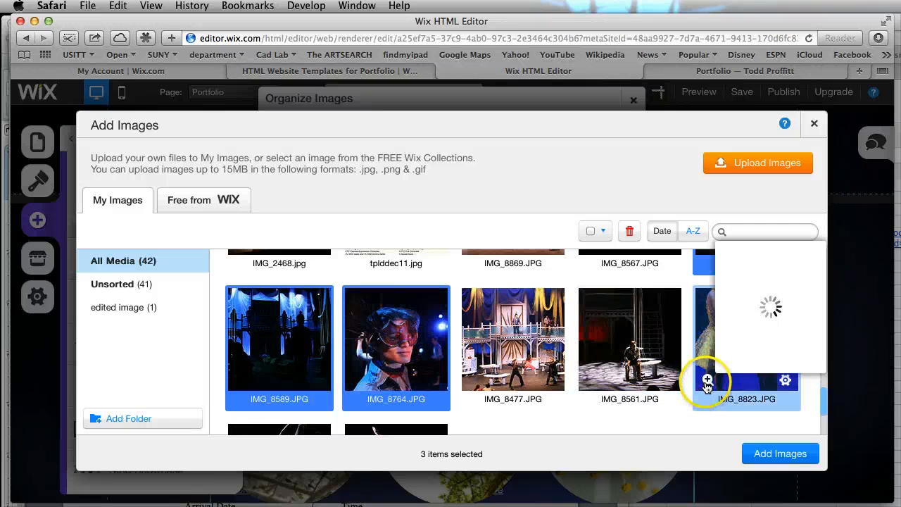
Extend the selection with IMG_8823.JPG, IMG_8561.JPG and IMG_8567.JPG, and add all selected images to the grid gallery
click(708, 369)
click(642, 364)
scroll(637, 364, down, 3)
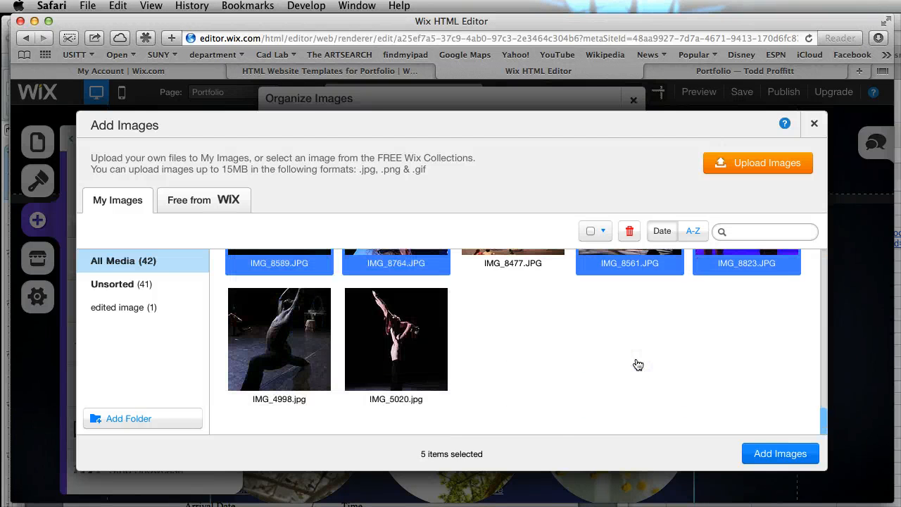
scroll(637, 364, up, 5)
scroll(638, 363, up, 3)
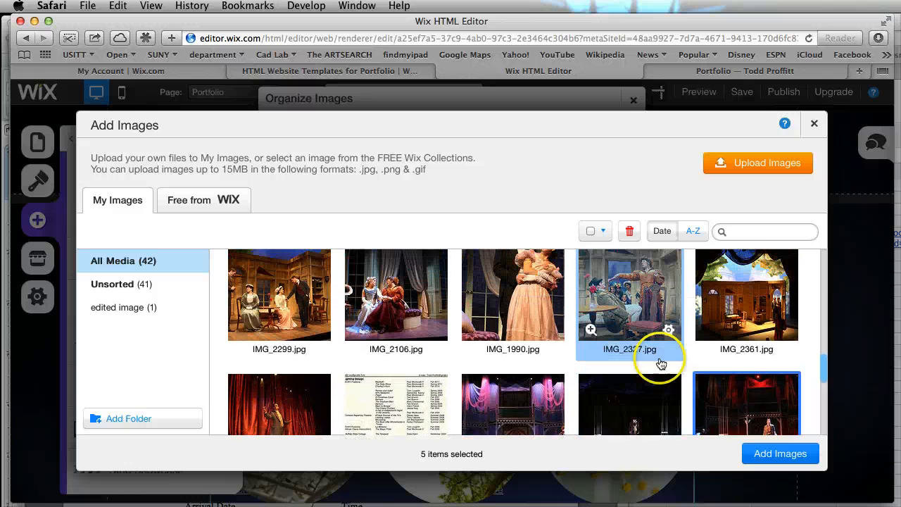
click(774, 453)
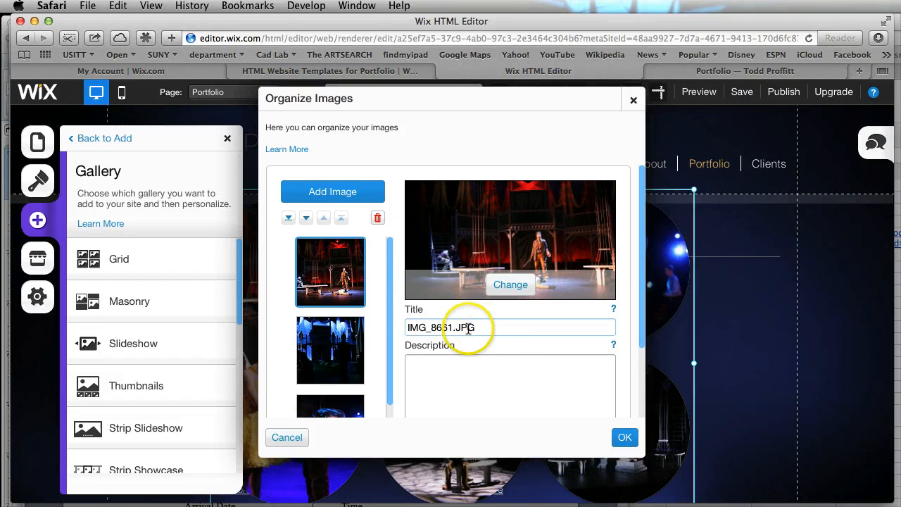
Accept the organized images and set the new grid gallery to 1 column and 1 row
click(509, 402)
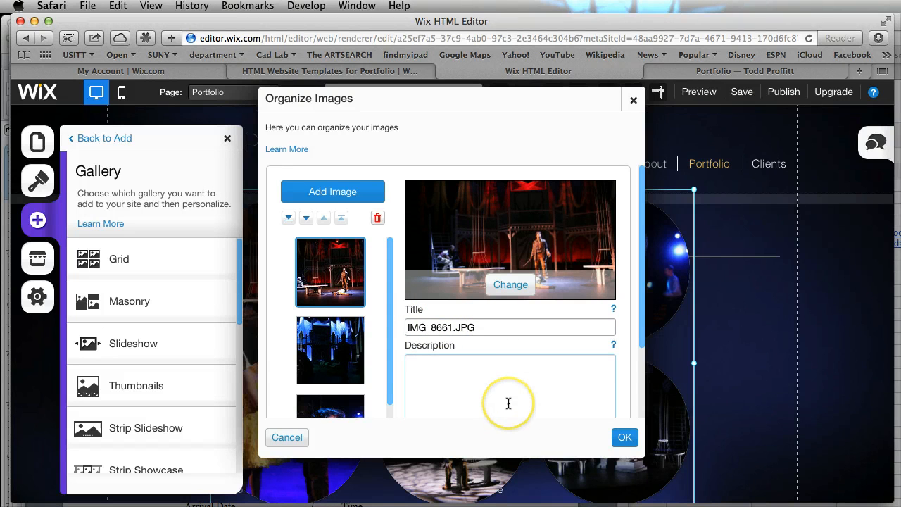
click(625, 437)
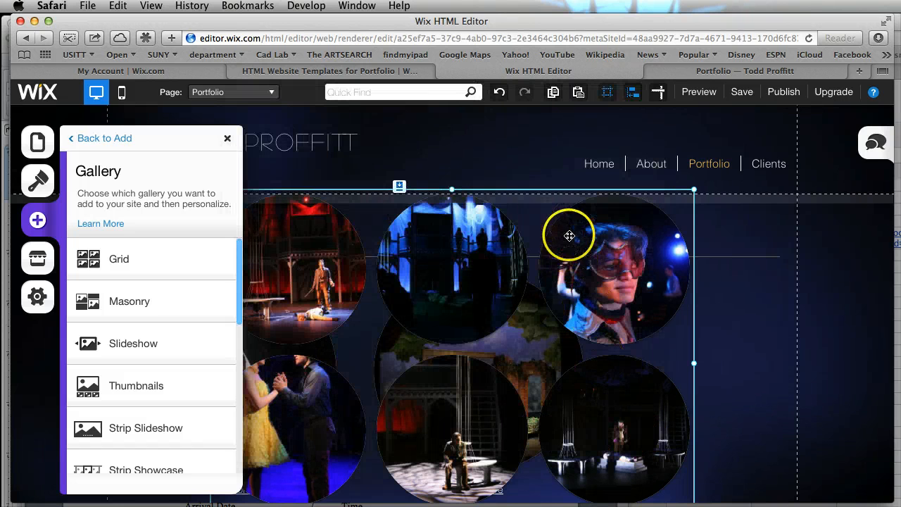
click(324, 252)
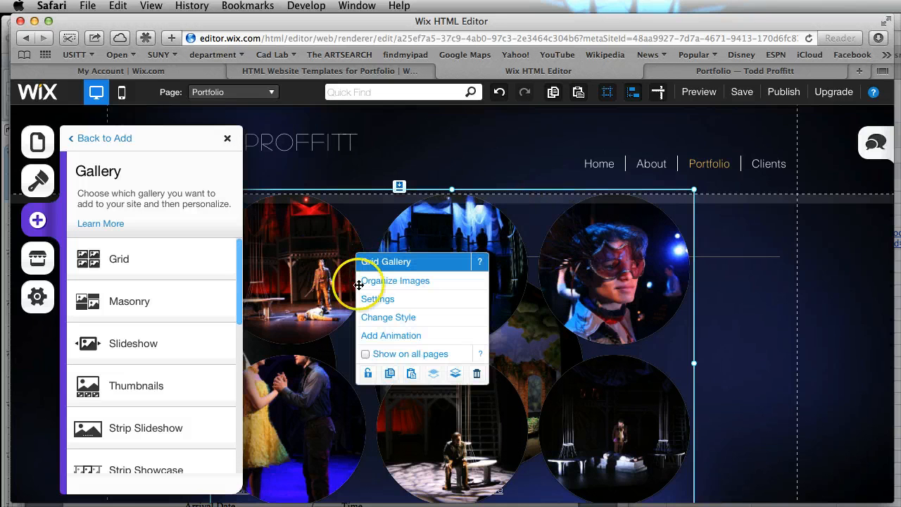
click(376, 301)
drag(97, 395, 63, 401)
click(98, 424)
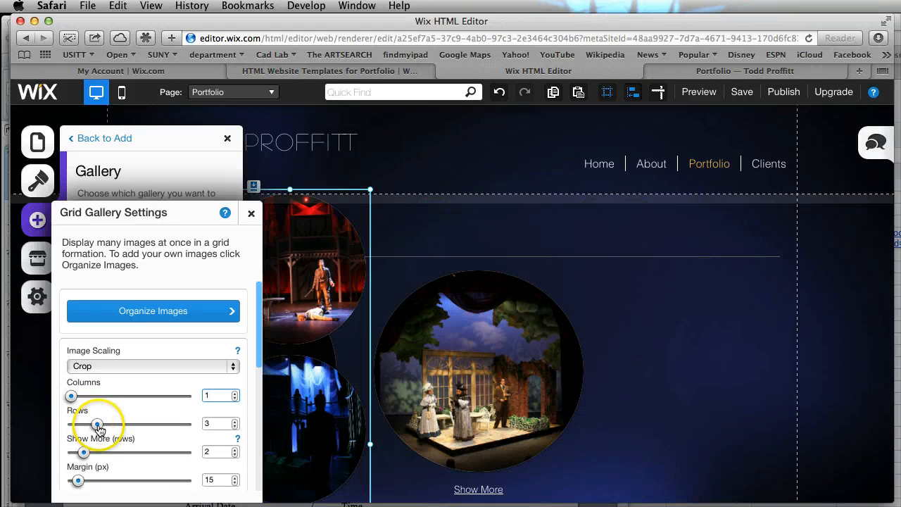
drag(98, 426, 71, 424)
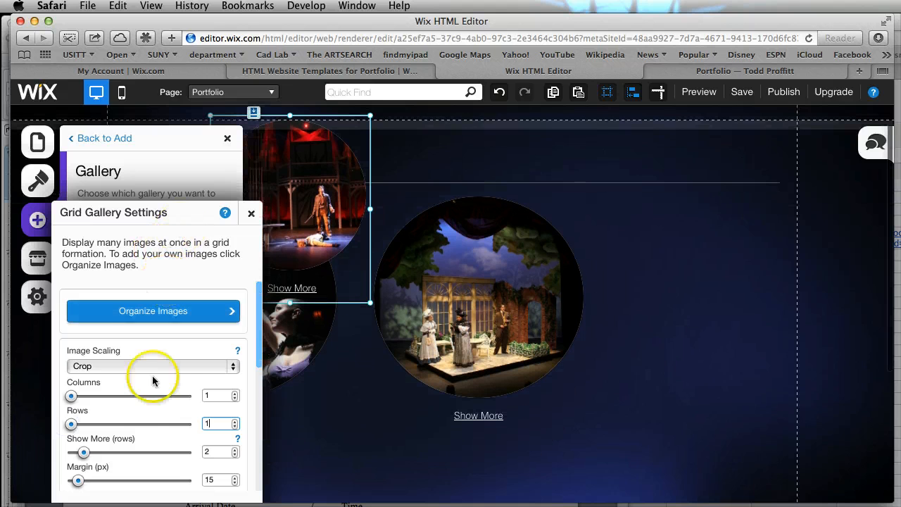
Review the choices for clicking a gallery image, keep "Enter expand mode", and close the grid gallery settings
scroll(151, 391, down, 6)
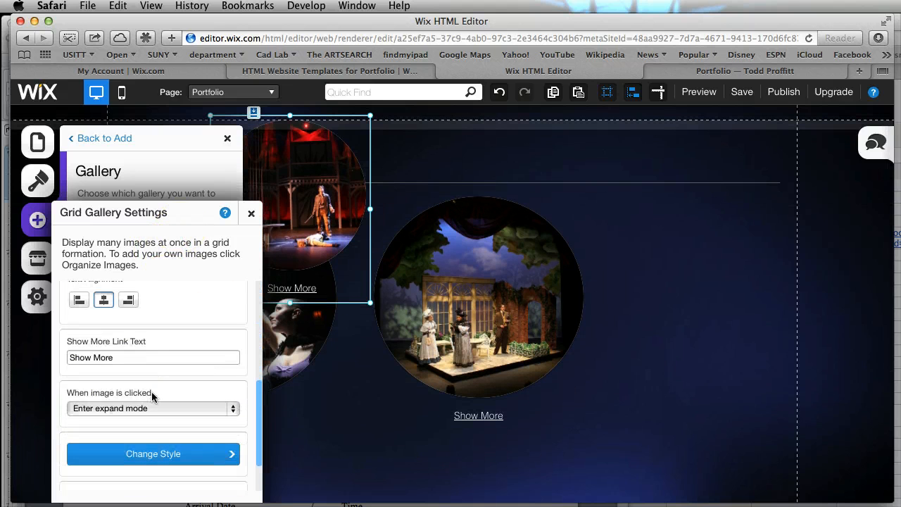
click(172, 363)
drag(229, 411, 192, 398)
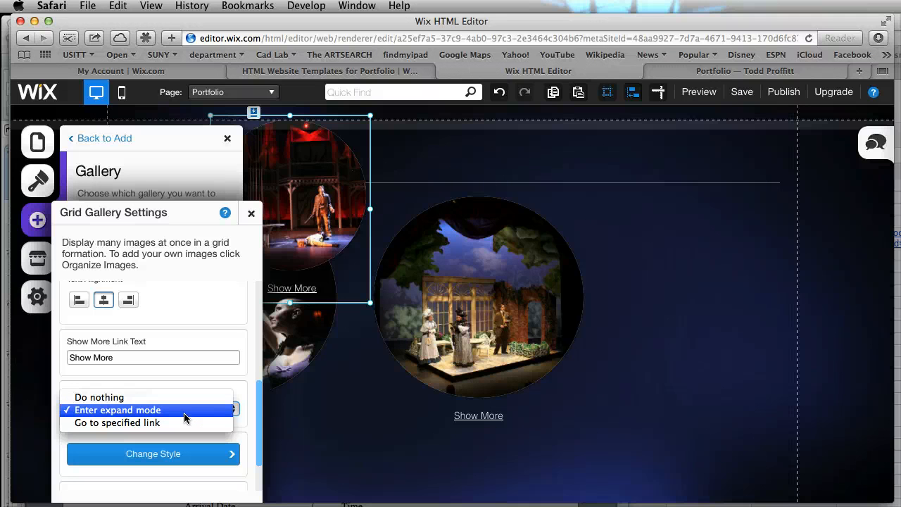
click(184, 416)
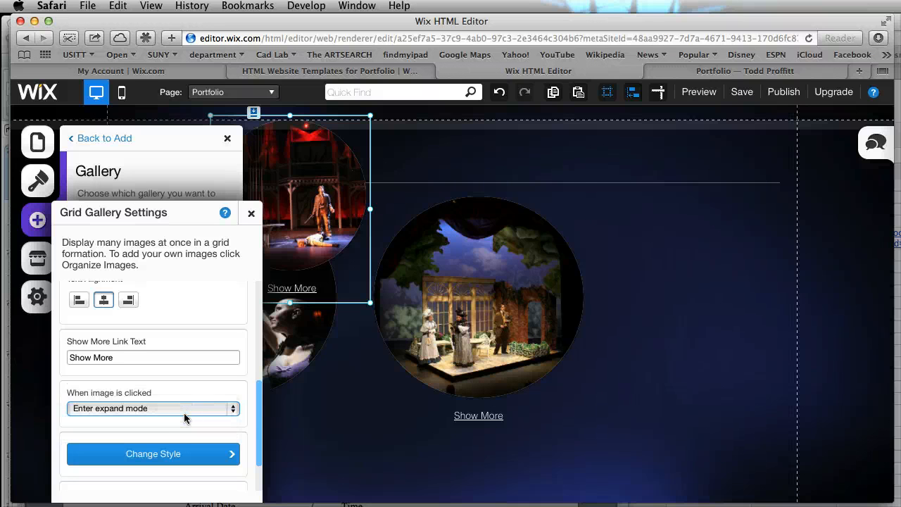
click(251, 212)
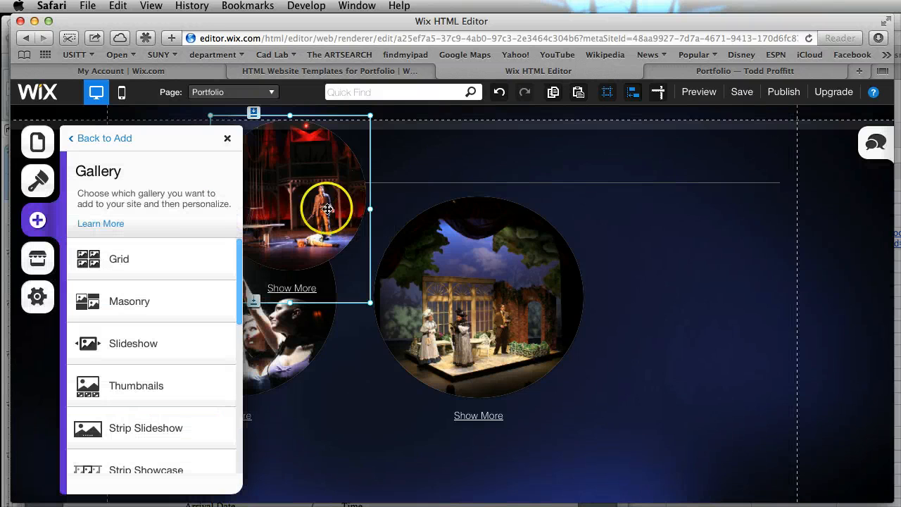
Place and enlarge the new gallery to the right of the two existing ones, and shift the middle gallery slightly left to even the spacing
drag(327, 209, 687, 286)
drag(740, 373, 801, 433)
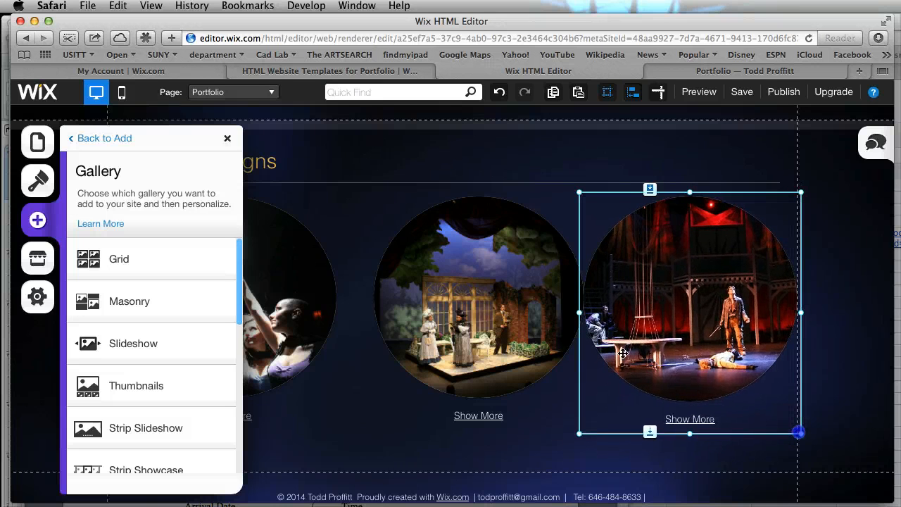
click(362, 214)
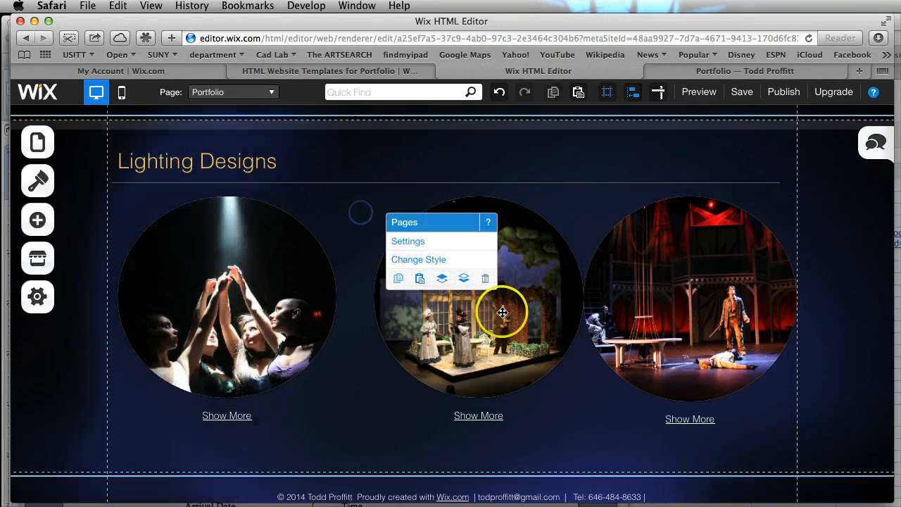
drag(502, 332, 490, 332)
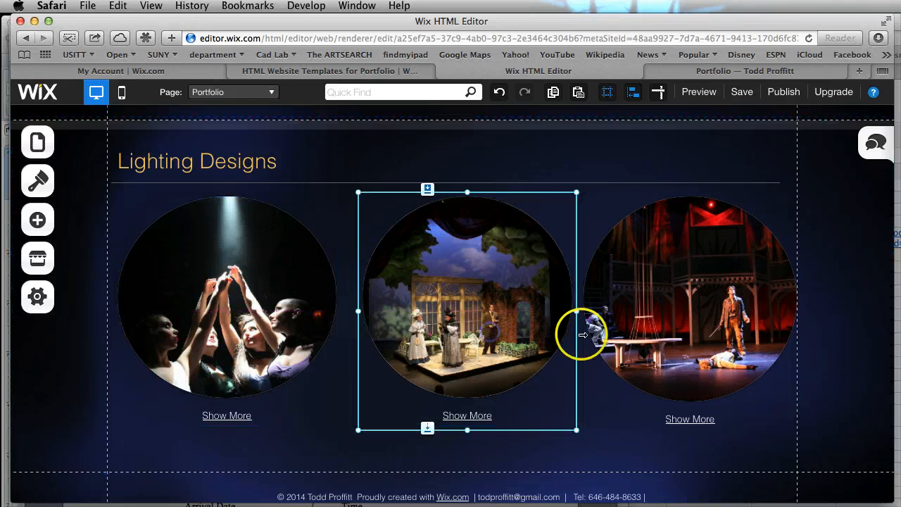
click(714, 333)
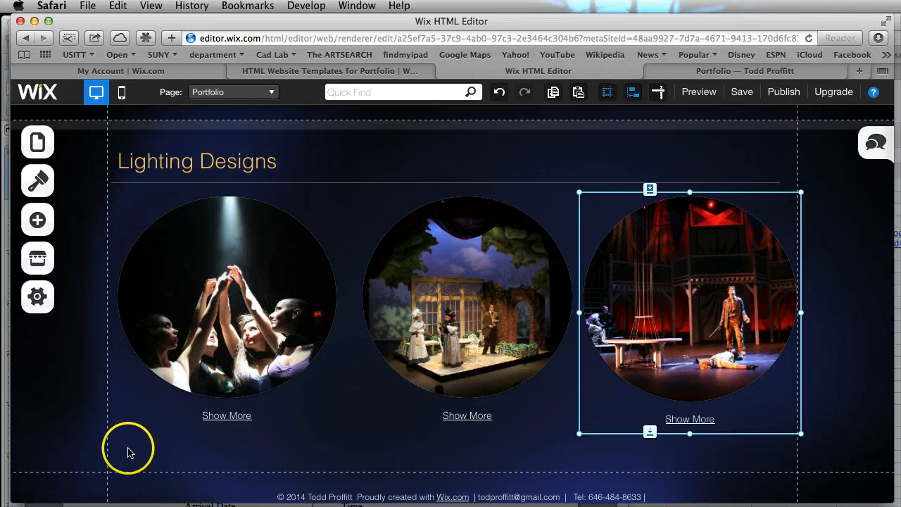
Preview the Portfolio page, page through the enlarged Macbeth gallery images, and close the expanded view
click(702, 99)
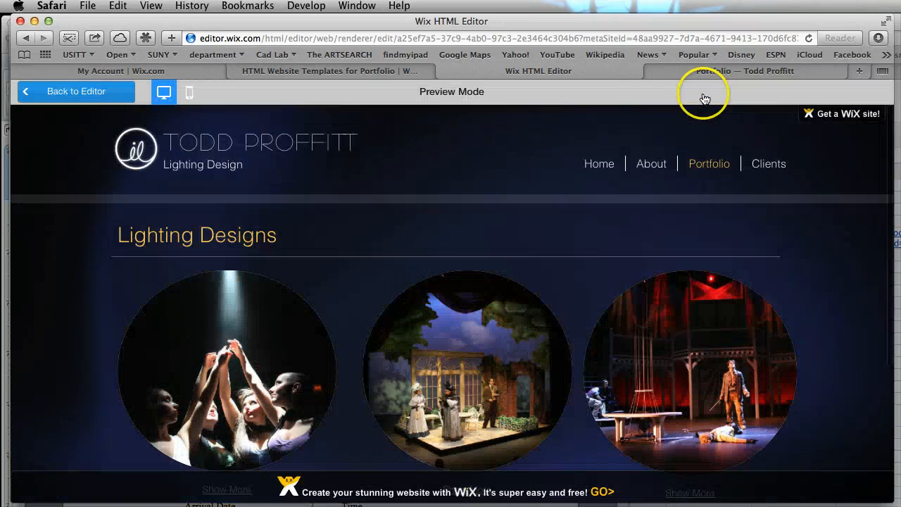
scroll(825, 319, down, 3)
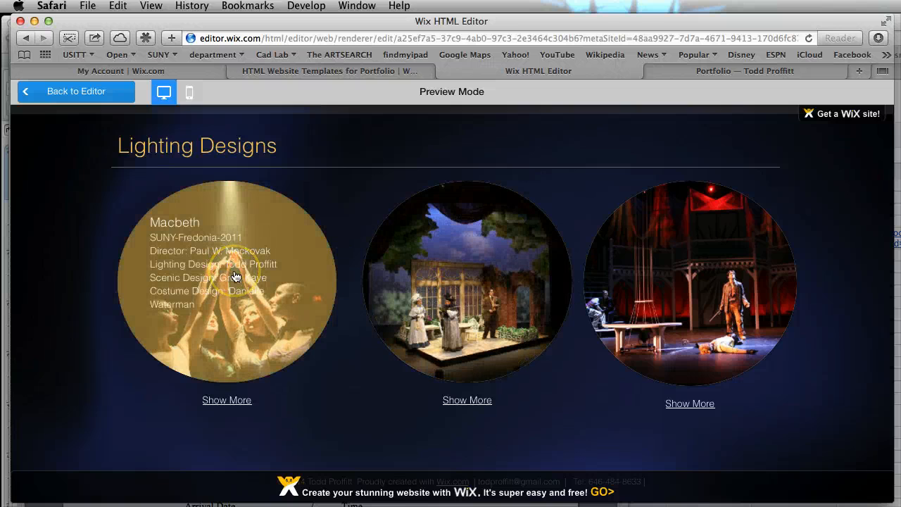
click(236, 277)
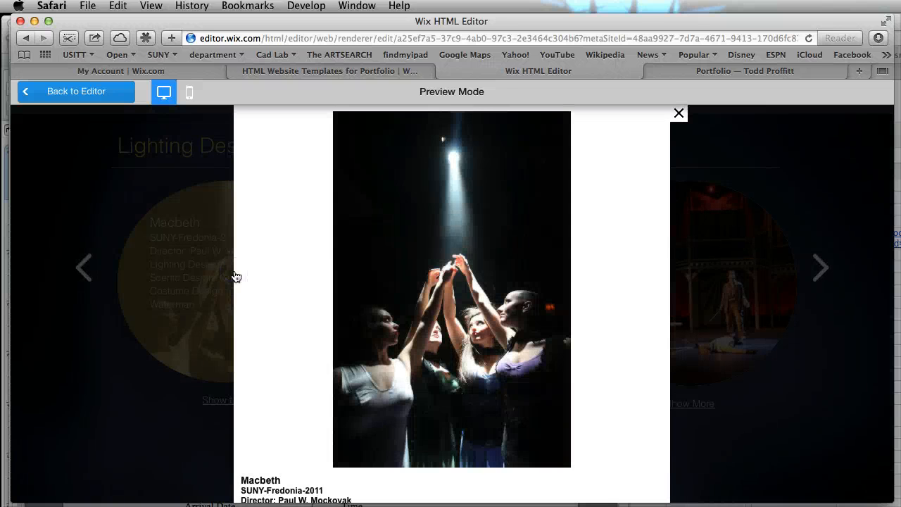
click(821, 270)
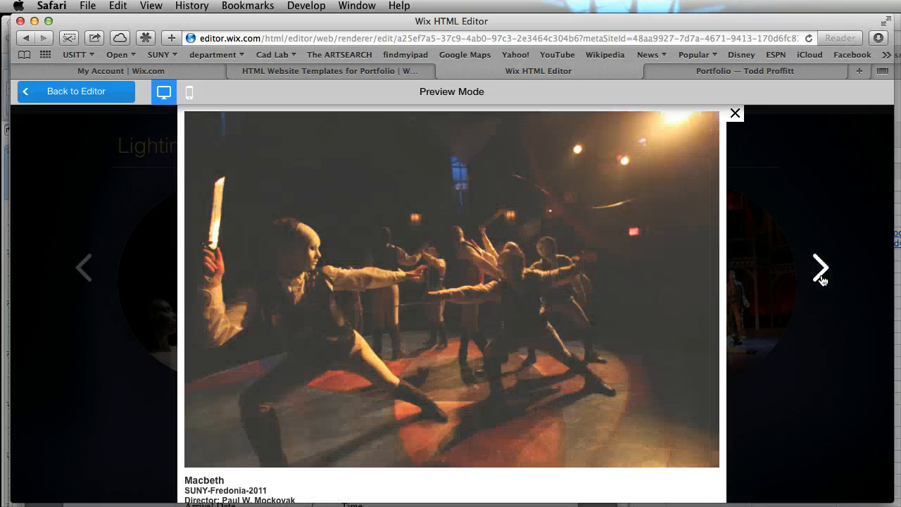
click(821, 276)
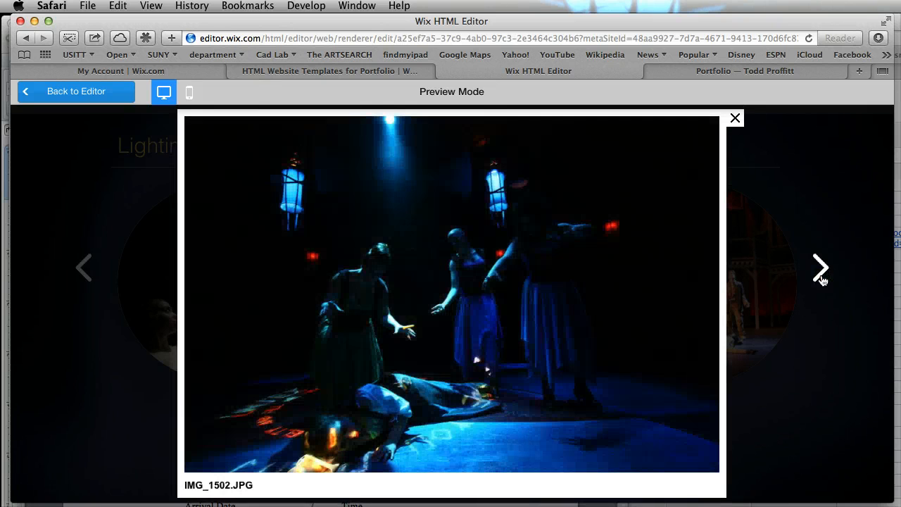
click(821, 278)
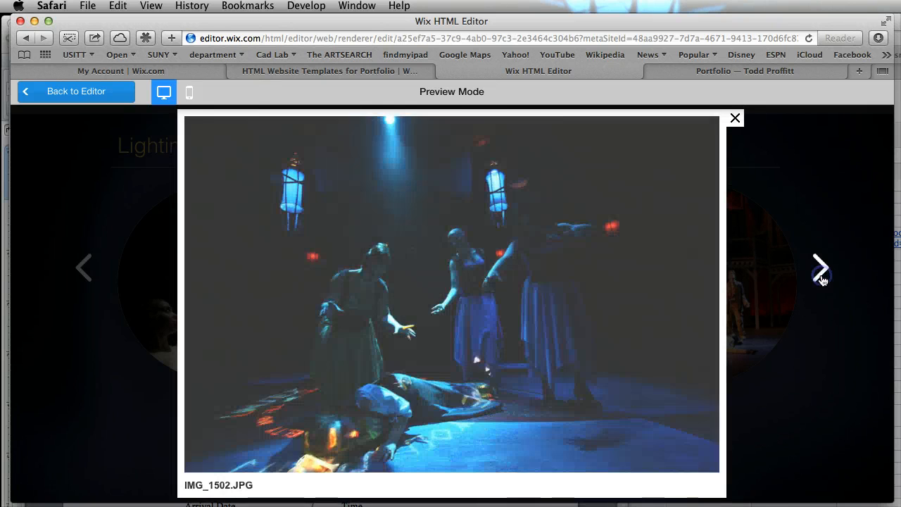
click(678, 113)
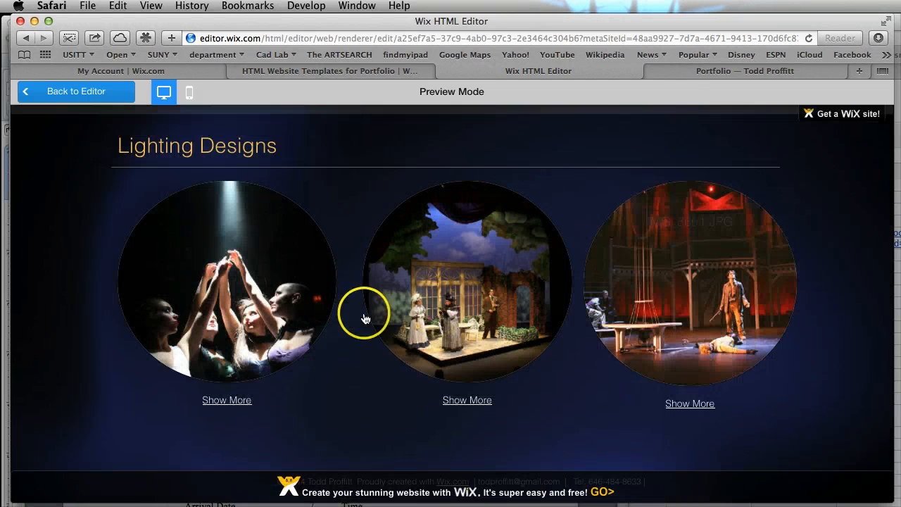
Check the About and Home pages in the preview and return to the editor
scroll(423, 245, up, 3)
click(665, 167)
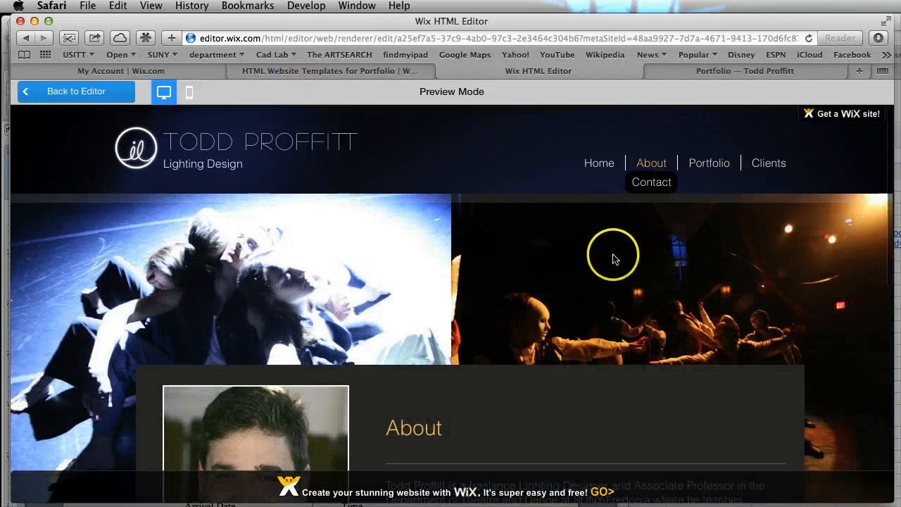
scroll(613, 256, down, 10)
scroll(614, 257, up, 10)
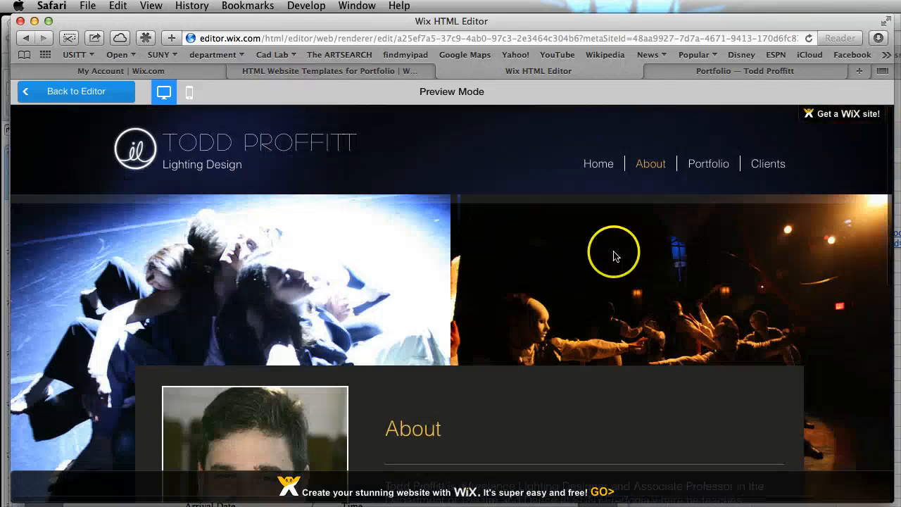
click(602, 166)
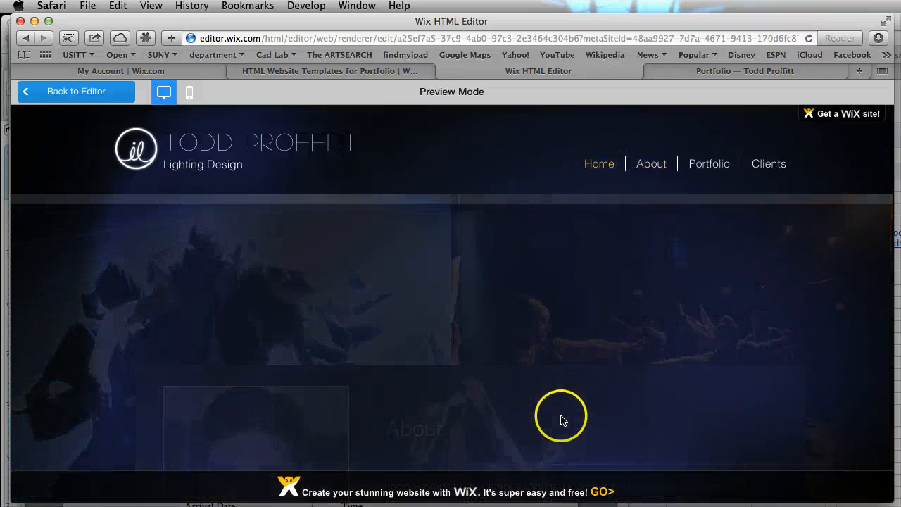
scroll(560, 414, down, 3)
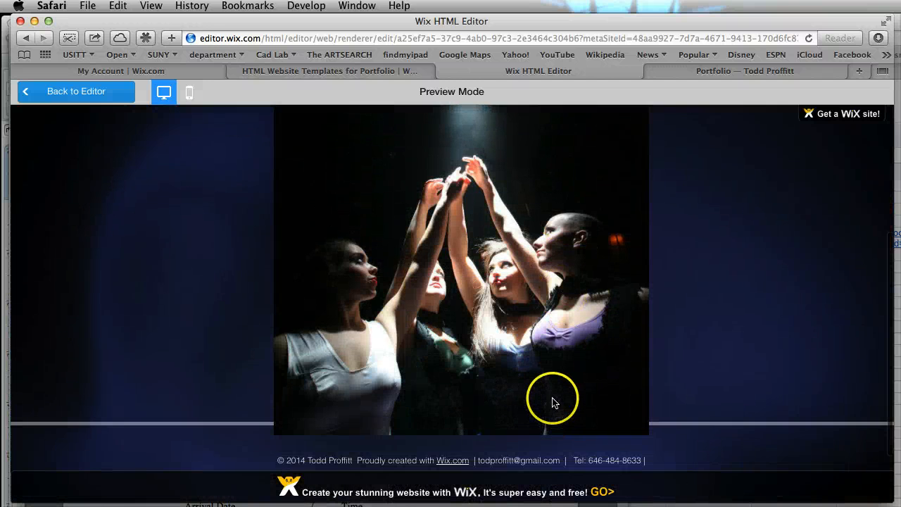
scroll(552, 402, up, 3)
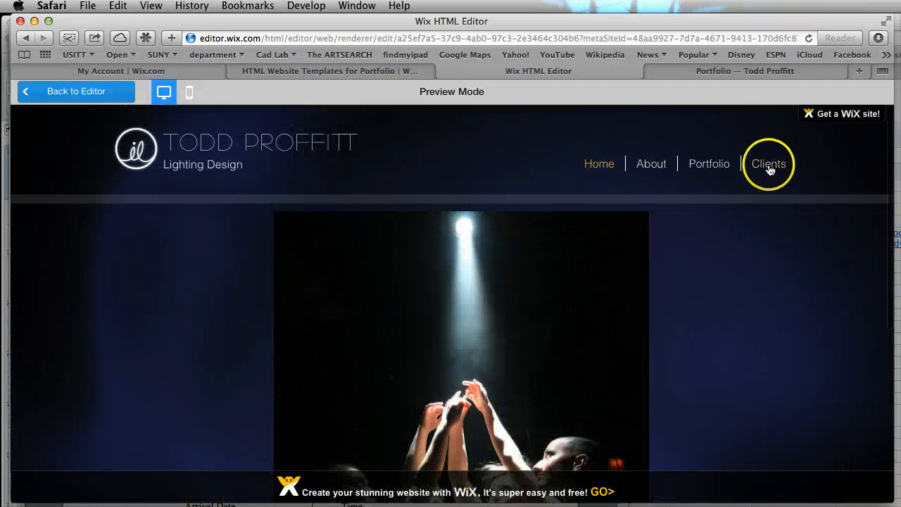
click(58, 92)
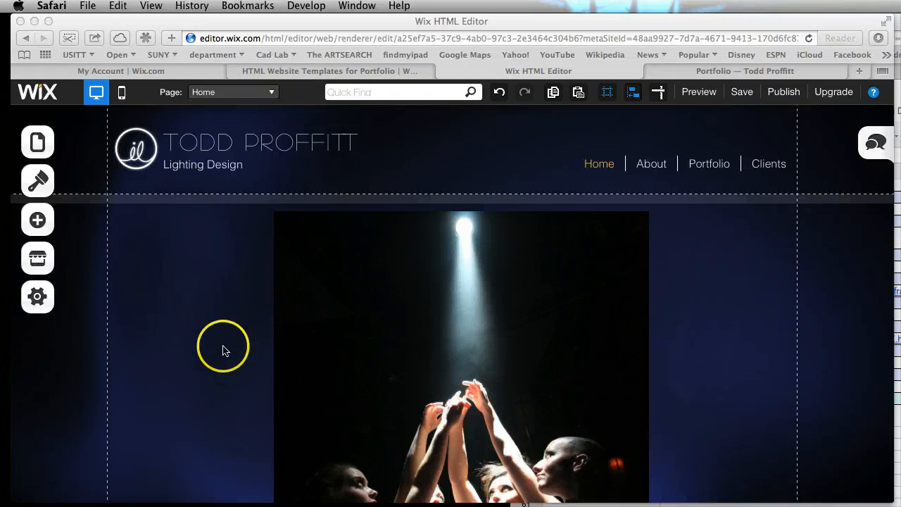
Open the About page for editing from the page list and close the list
click(38, 144)
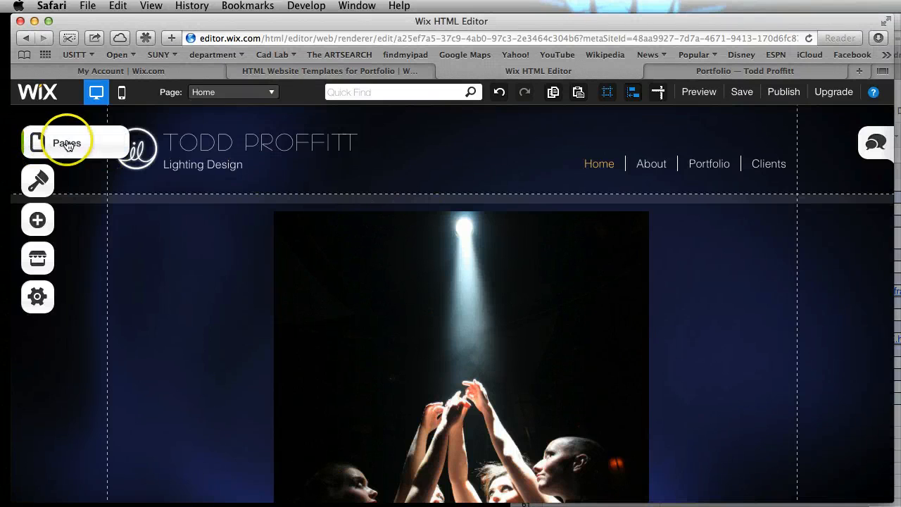
click(62, 143)
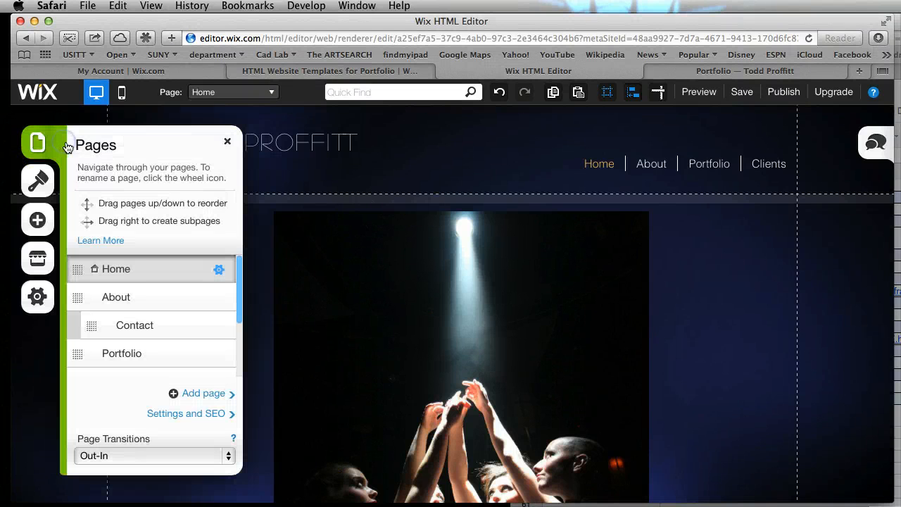
click(148, 303)
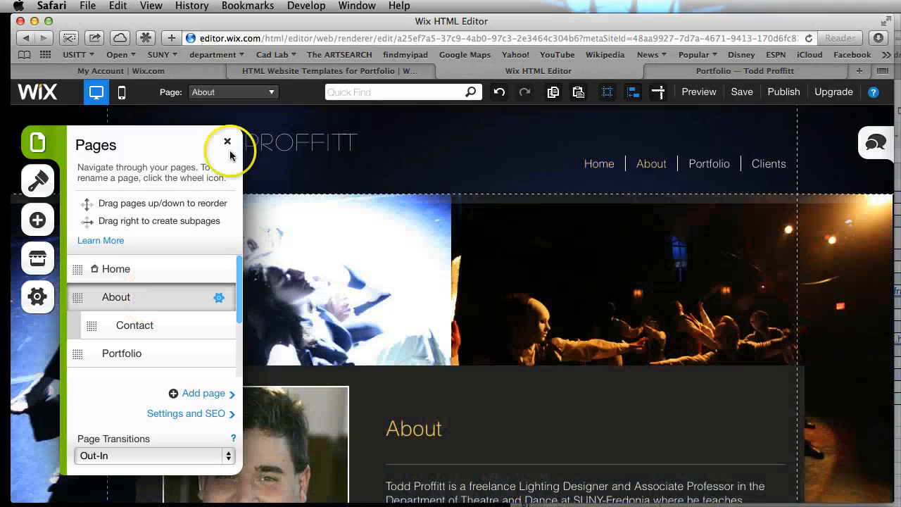
click(227, 141)
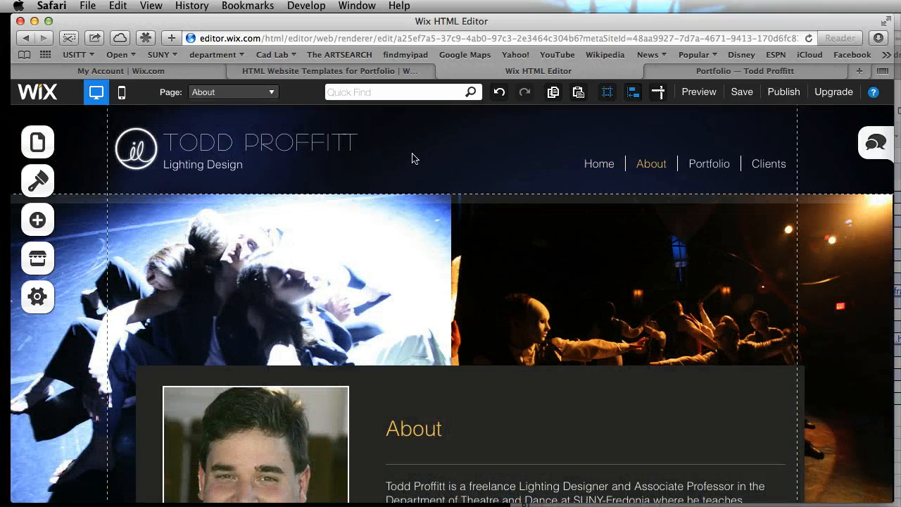
Open the header's name title for text editing, select its text to examine the formatting options, and leave text editing
click(283, 140)
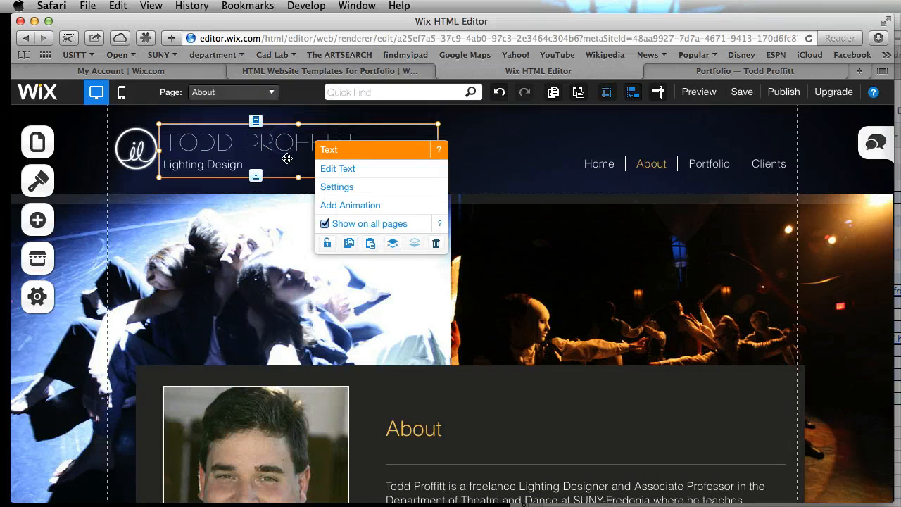
drag(250, 164, 233, 165)
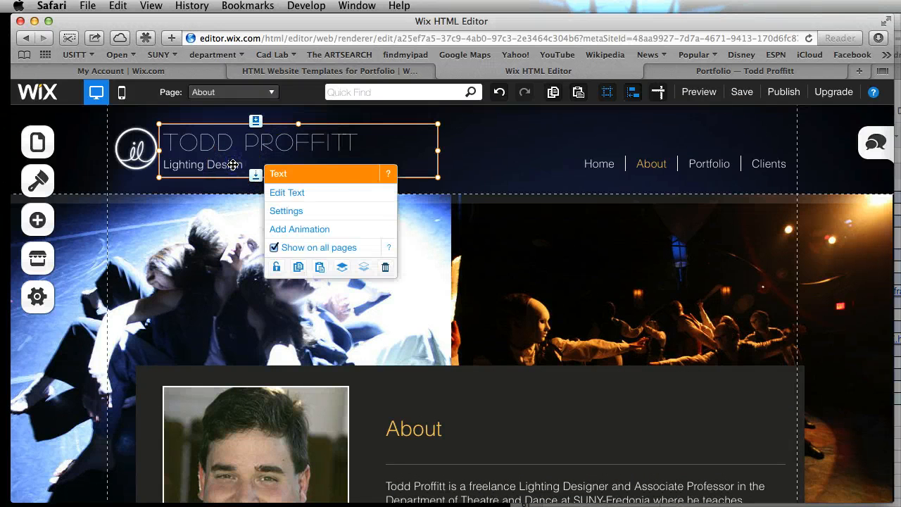
double_click(351, 142)
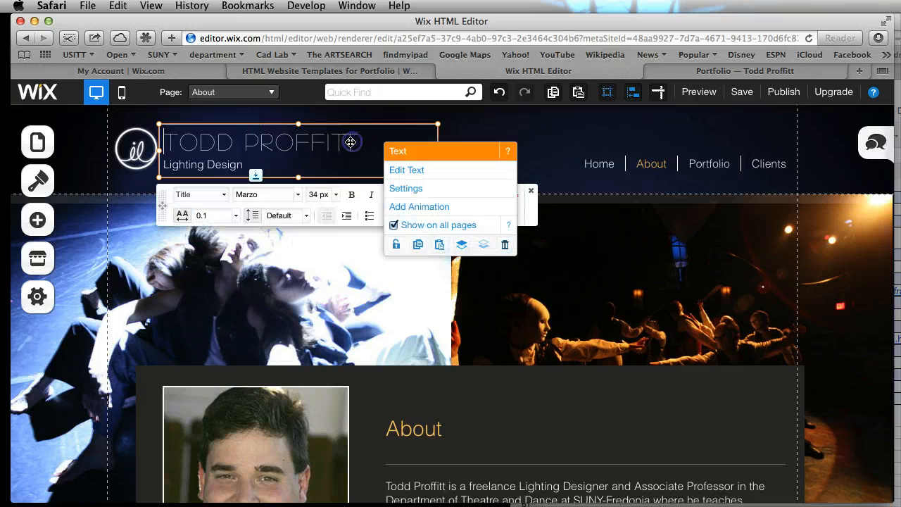
drag(352, 142, 163, 143)
click(336, 206)
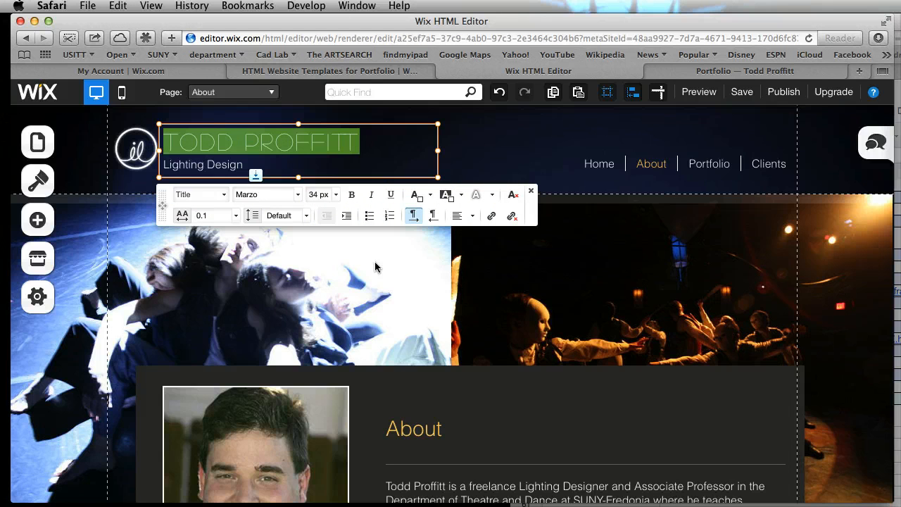
click(531, 194)
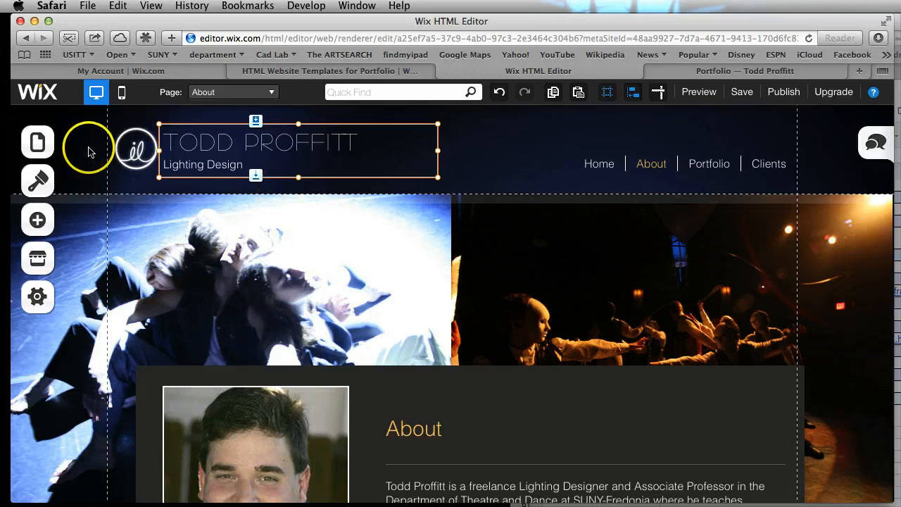
Examine the options for the header's logo clip art and close them
click(130, 153)
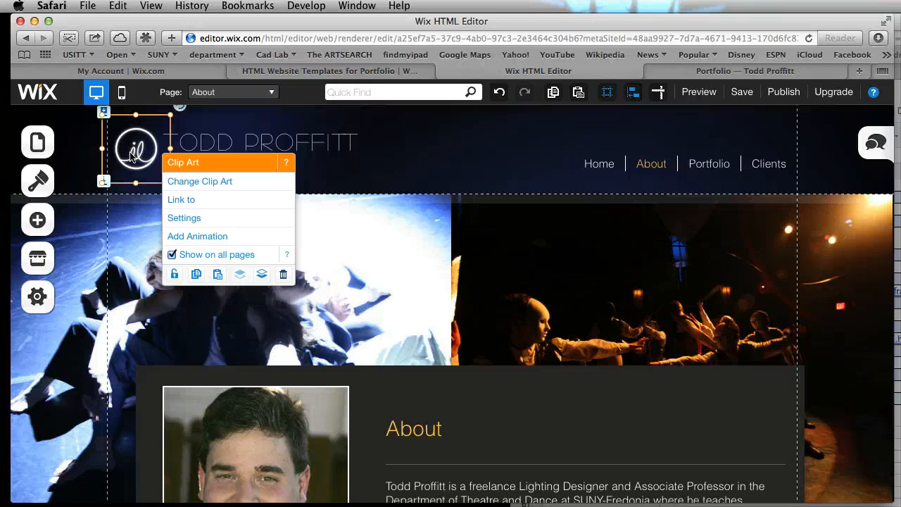
click(281, 159)
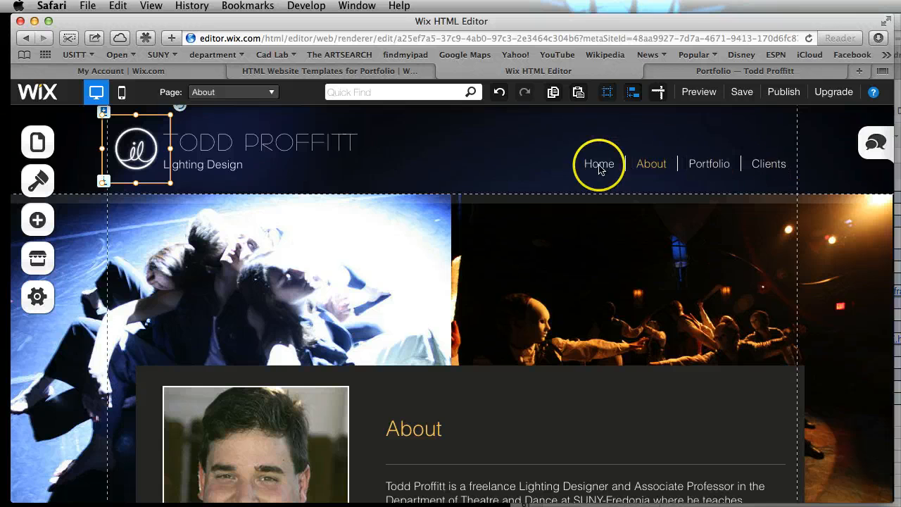
Open page renaming from the header's navigation menu and close the About page's settings, keeping the page list open
click(769, 169)
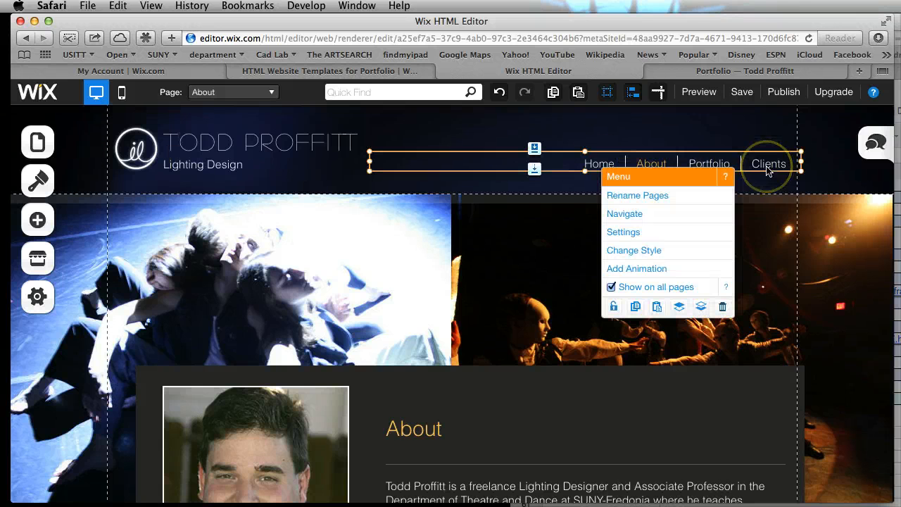
click(672, 197)
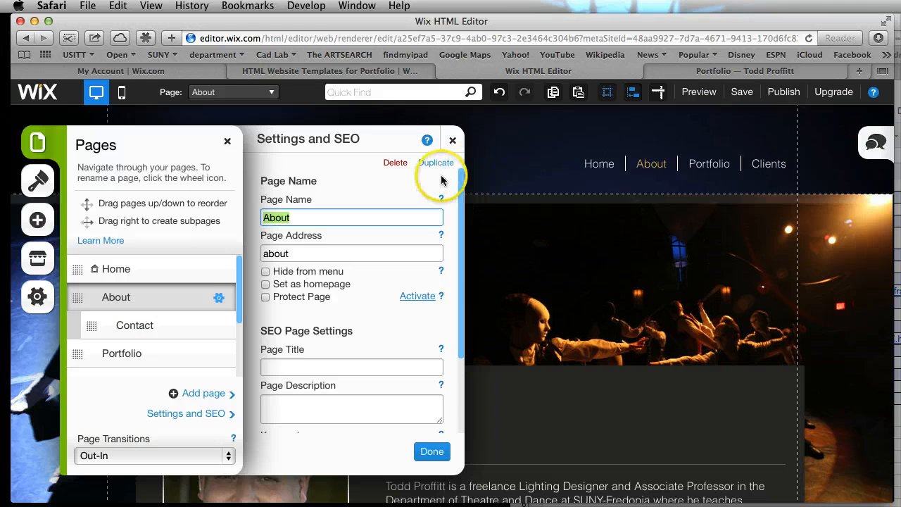
click(452, 140)
click(217, 158)
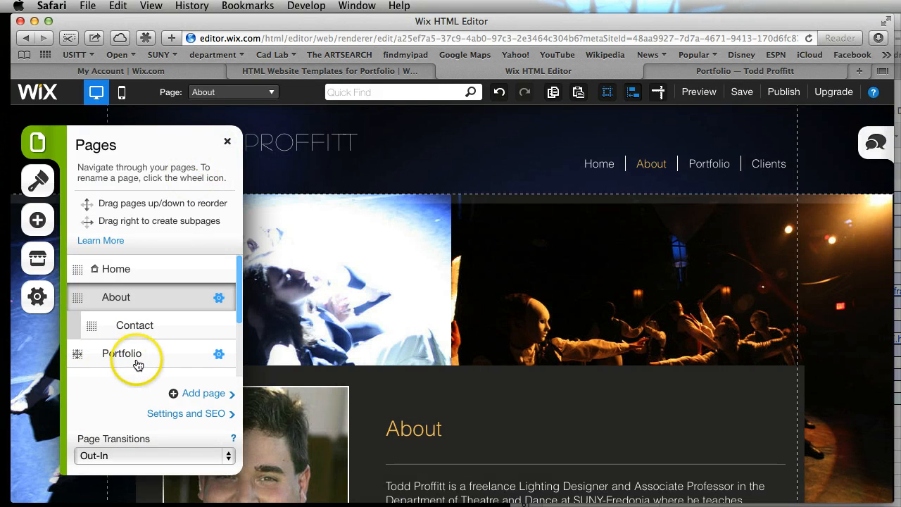
Rename the Clients page to Resume in its page settings and confirm the change
scroll(137, 352, down, 3)
click(116, 289)
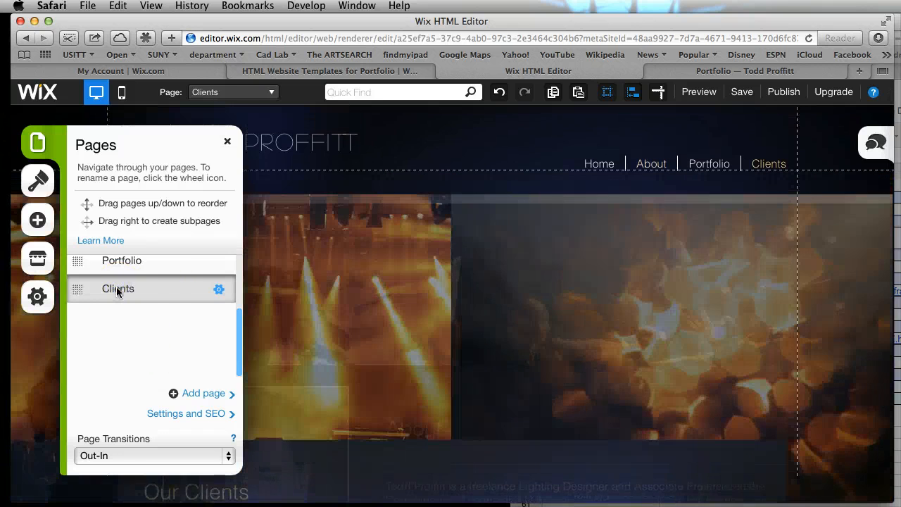
click(218, 289)
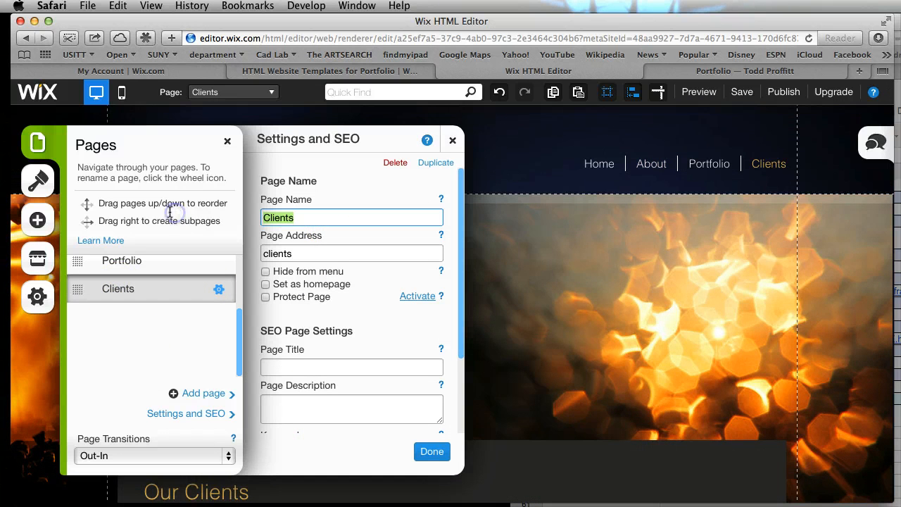
text(Resume)
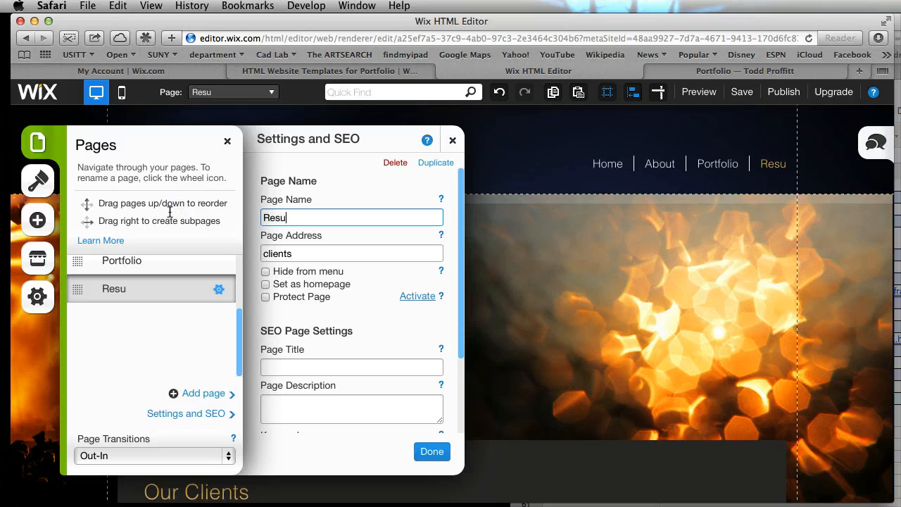
key(BackSpace)
text(me)
key(Tab)
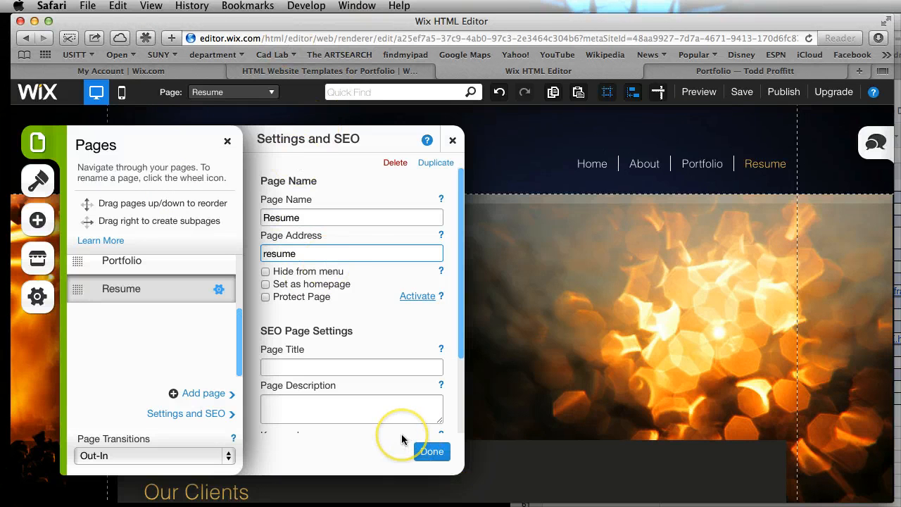
click(419, 452)
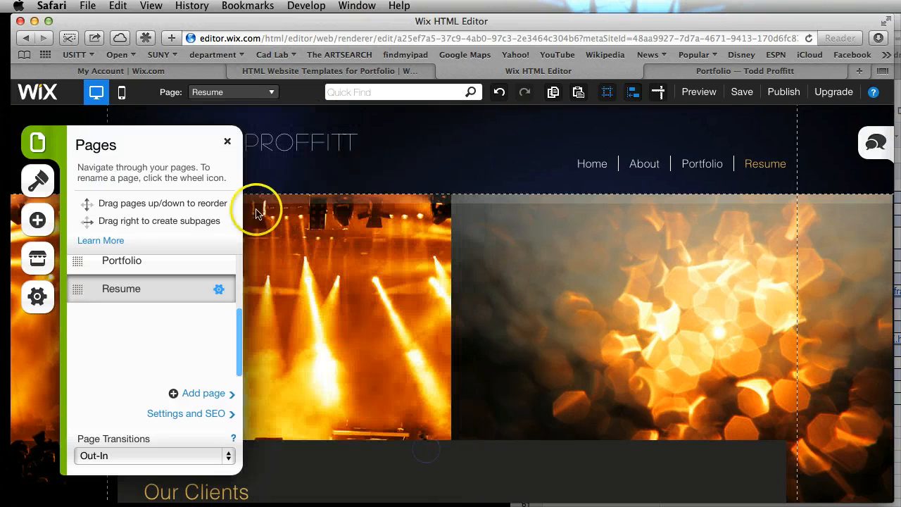
Close the page list, save the site, and dismiss the save notice
click(226, 144)
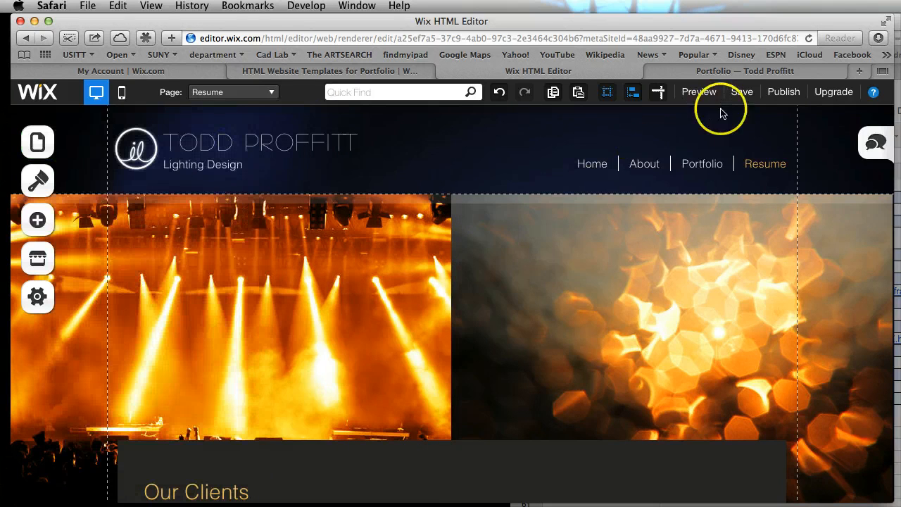
click(746, 95)
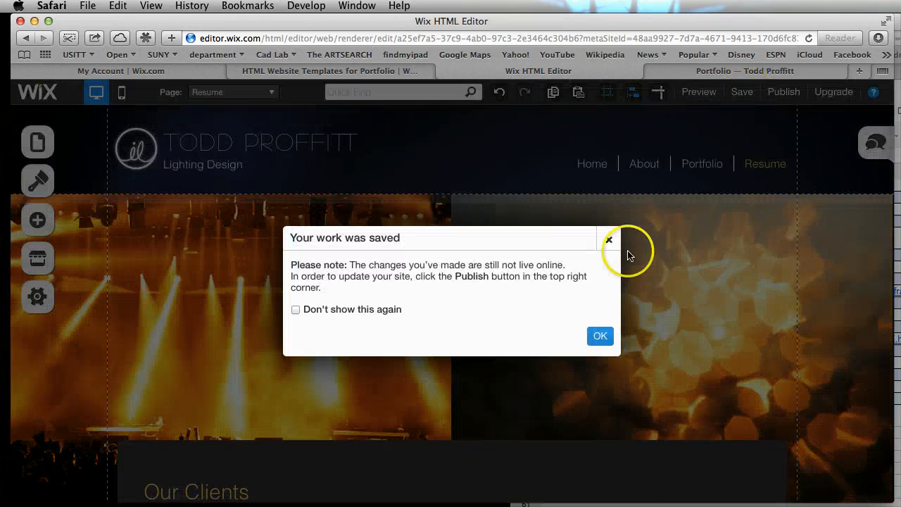
click(604, 335)
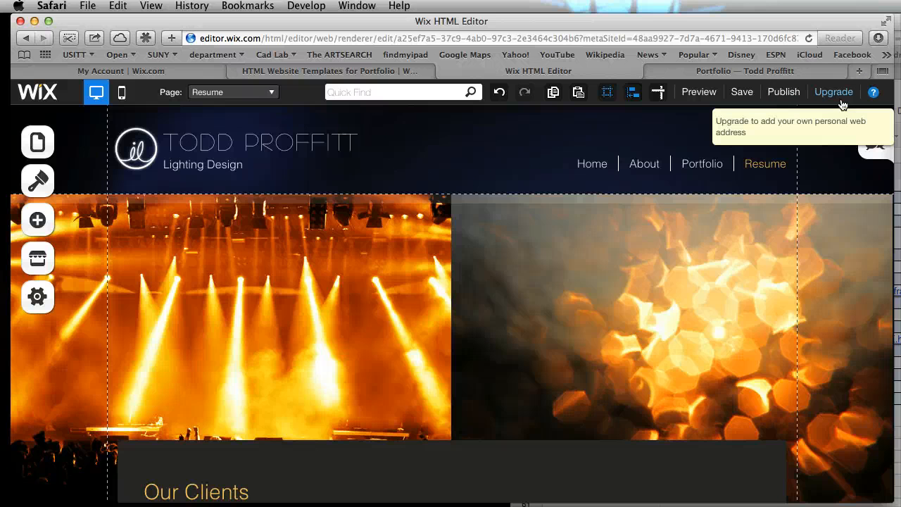
Preview the Resume page, return to the editor, and look over its client logos and footer
click(698, 92)
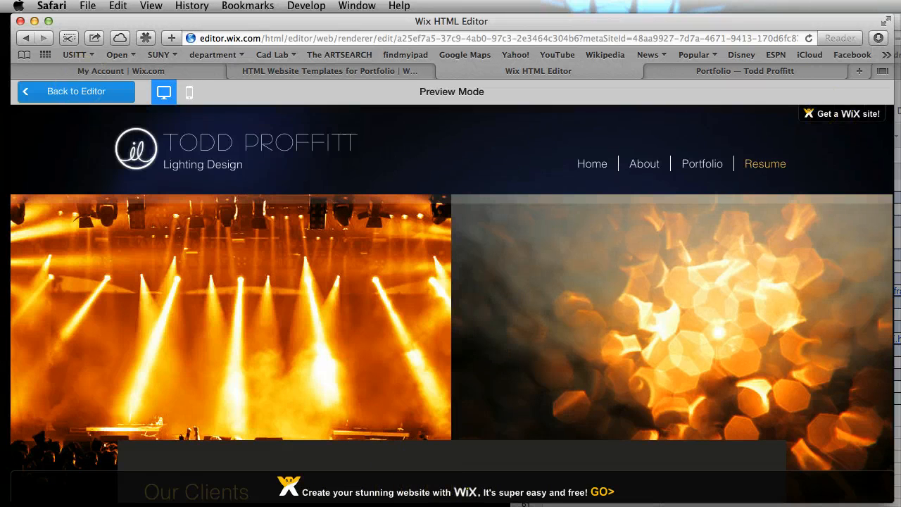
click(55, 90)
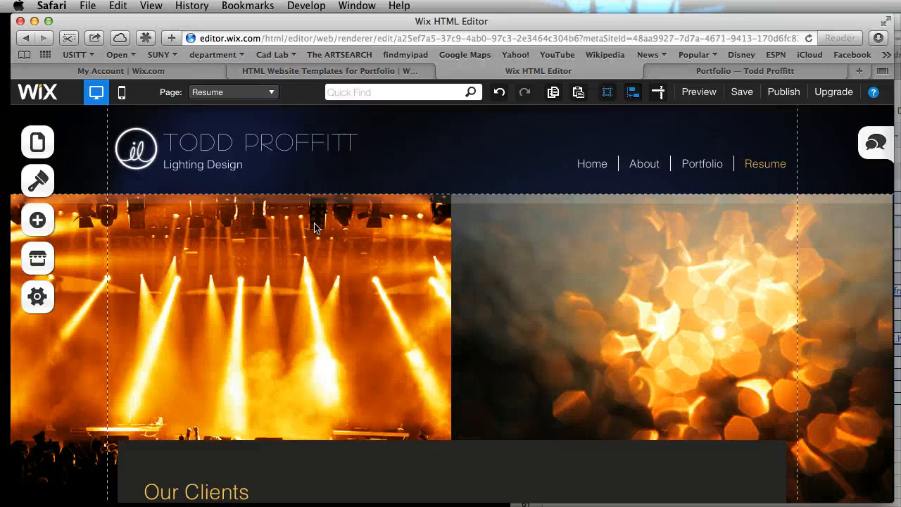
scroll(398, 190, down, 3)
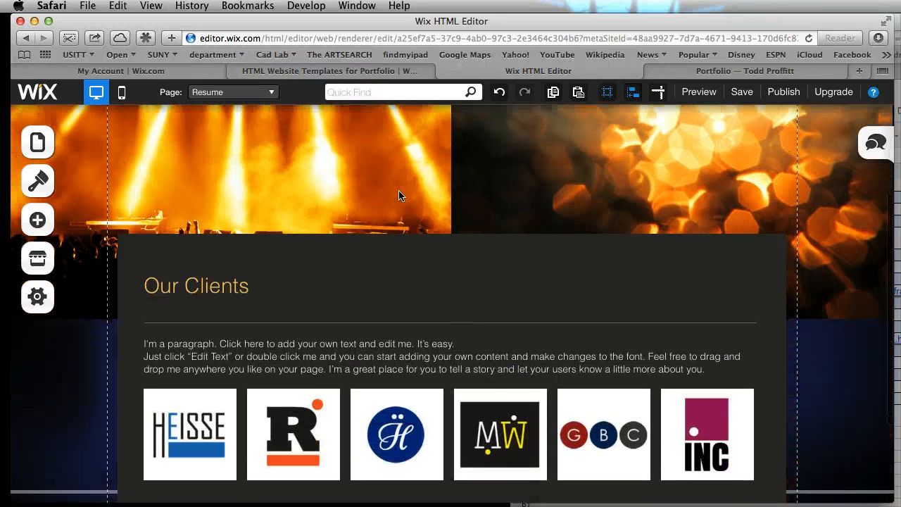
scroll(398, 196, down, 2)
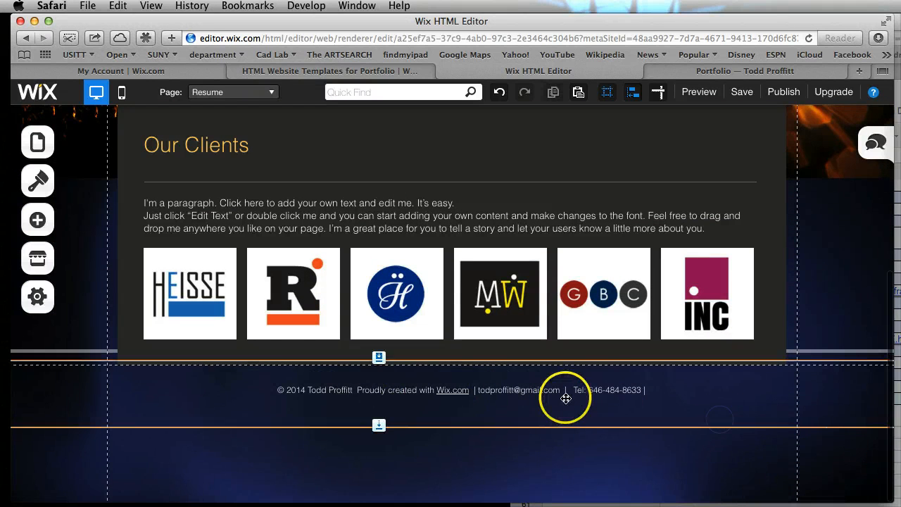
scroll(658, 349, up, 5)
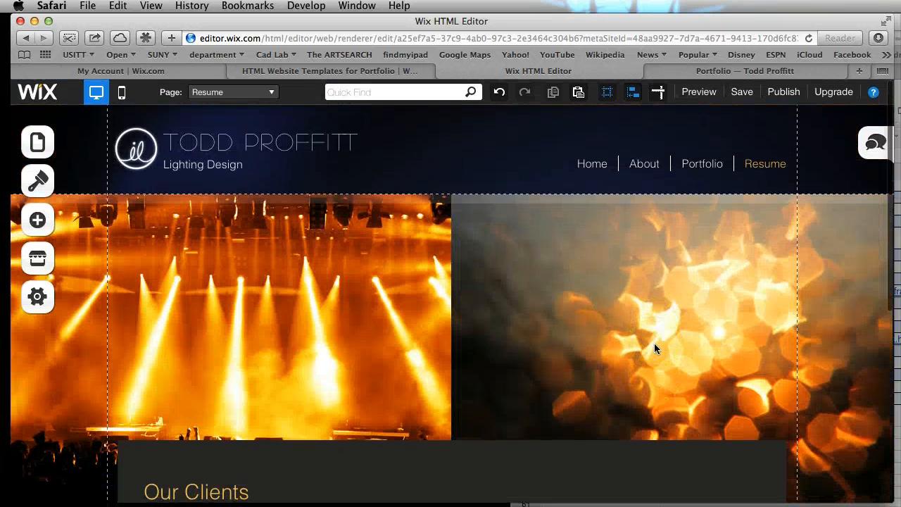